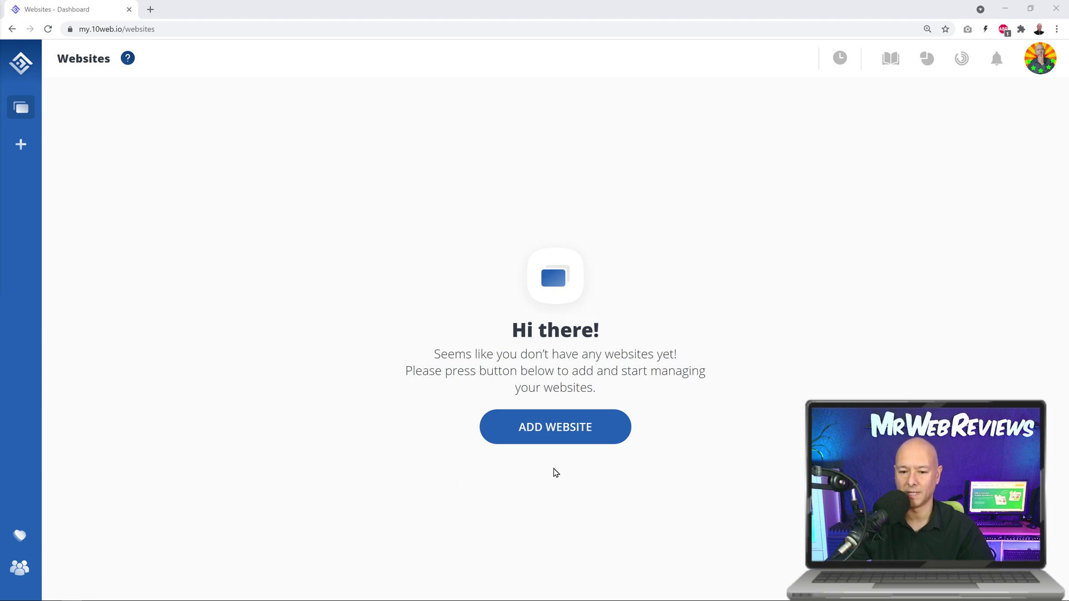
# - Start adding a brand new WordPress website and set its subdomain to mrwebreviews
pyautogui.click(561, 437)
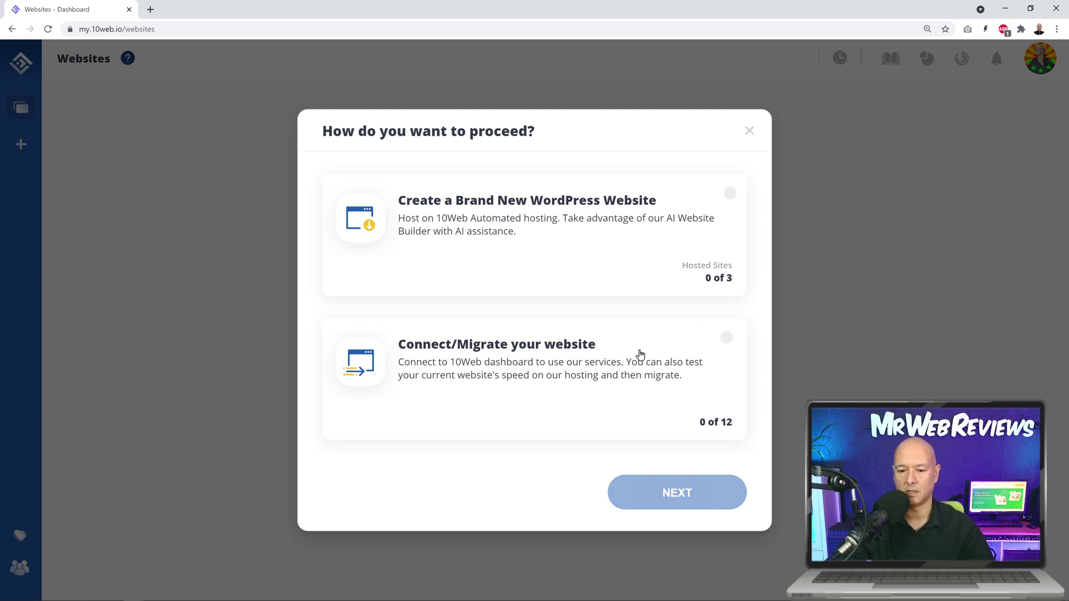
pyautogui.click(724, 204)
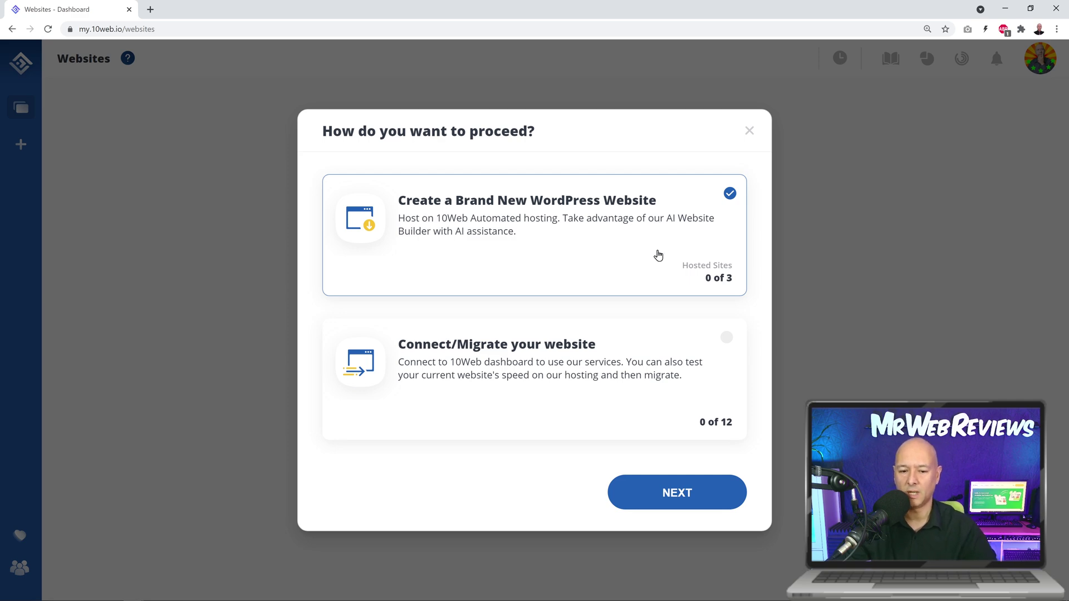
pyautogui.click(697, 493)
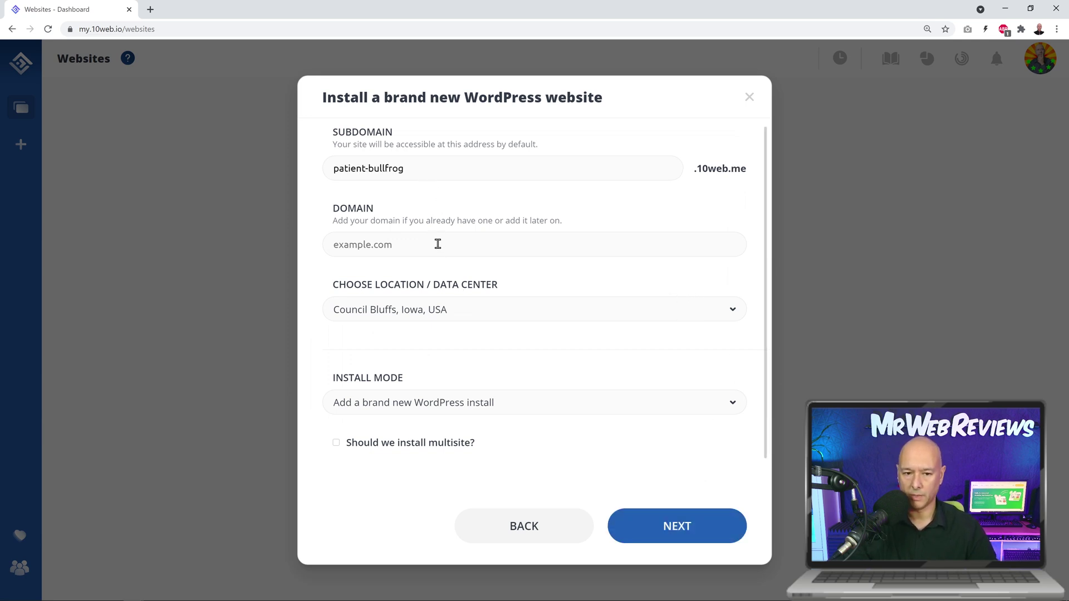
pyautogui.moveTo(334, 168); pyautogui.dragTo(458, 169)
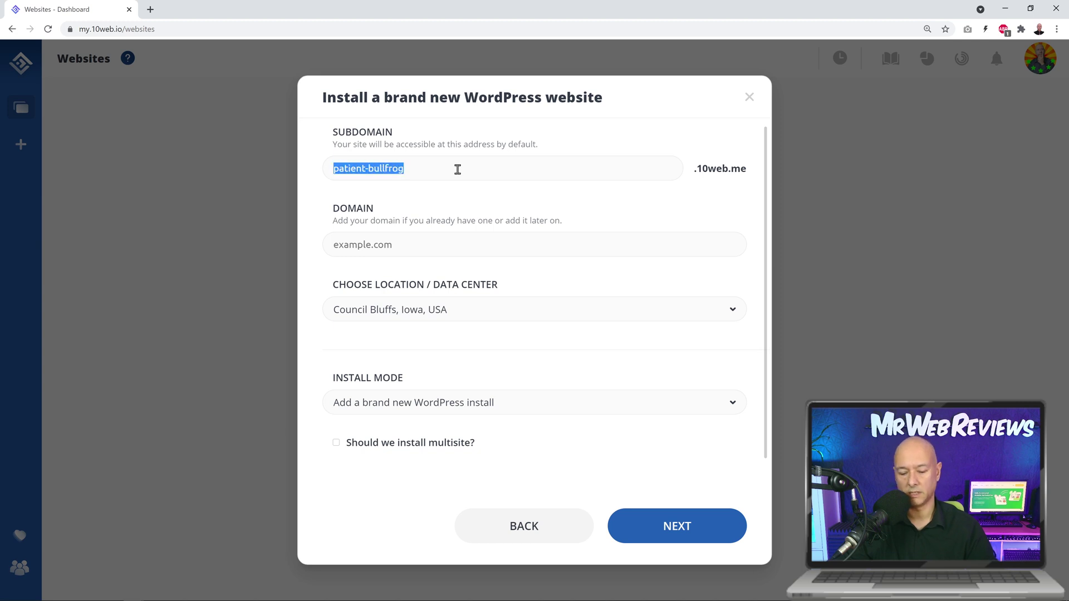
pyautogui.write('mrwebreviews')
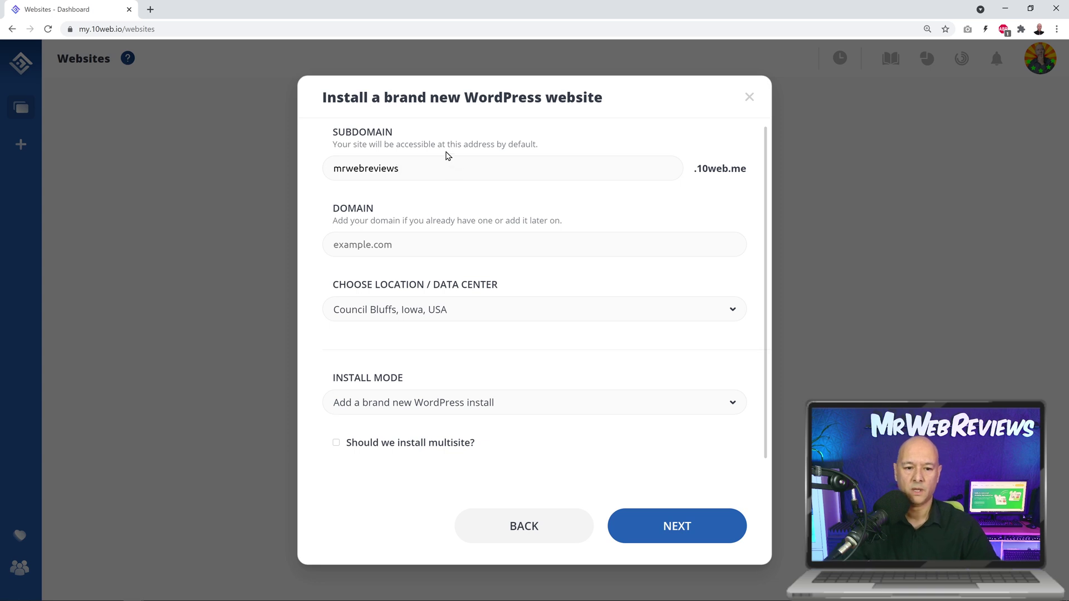
pyautogui.click(314, 204)
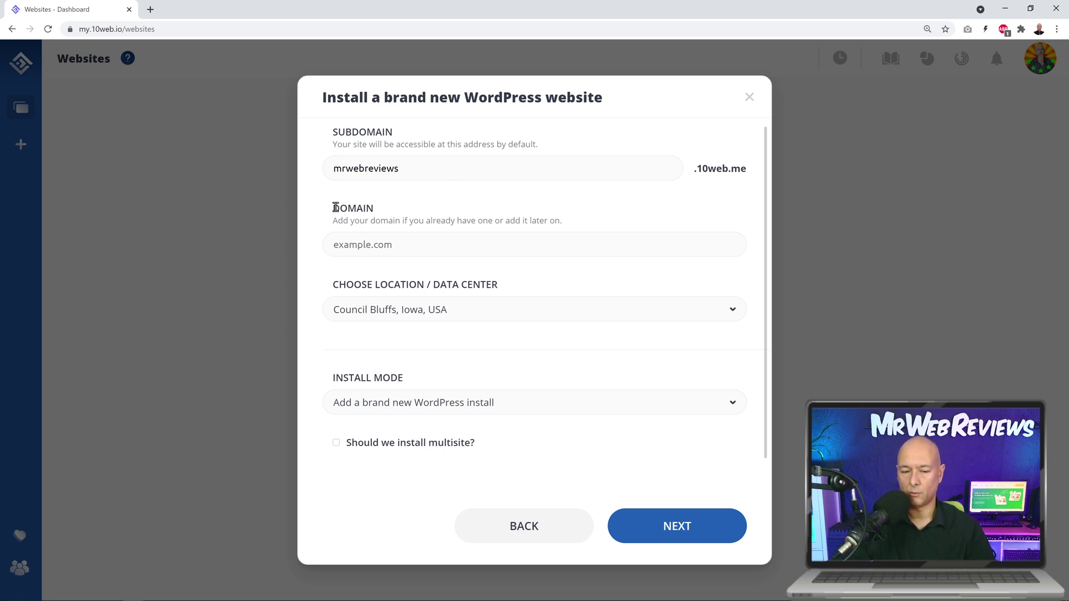
pyautogui.write('yourdomain.com')
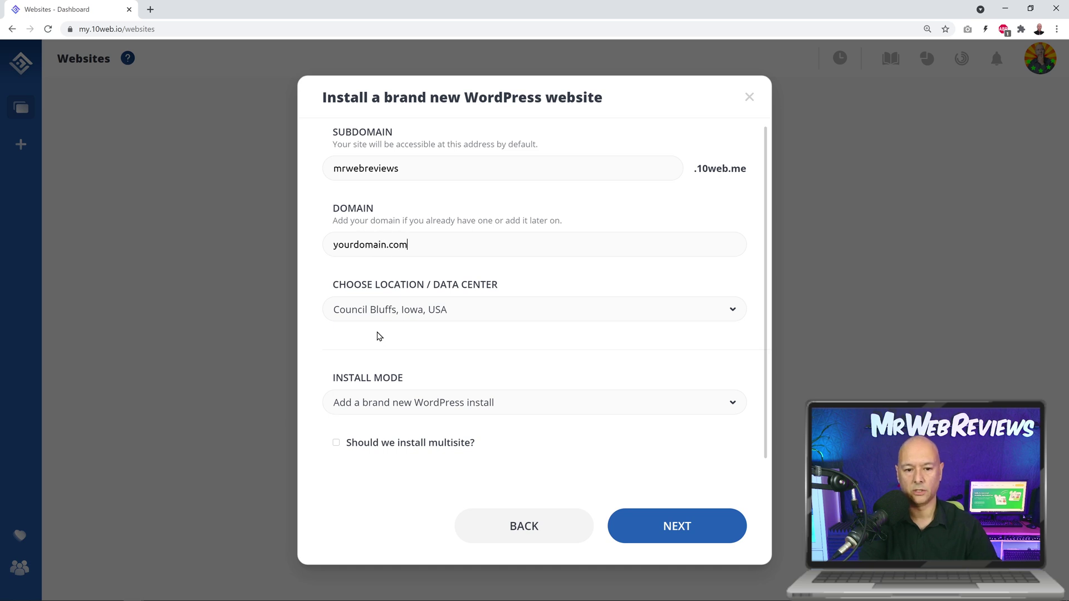
pyautogui.moveTo(418, 246); pyautogui.dragTo(332, 246)
pyautogui.press('BackSpace')
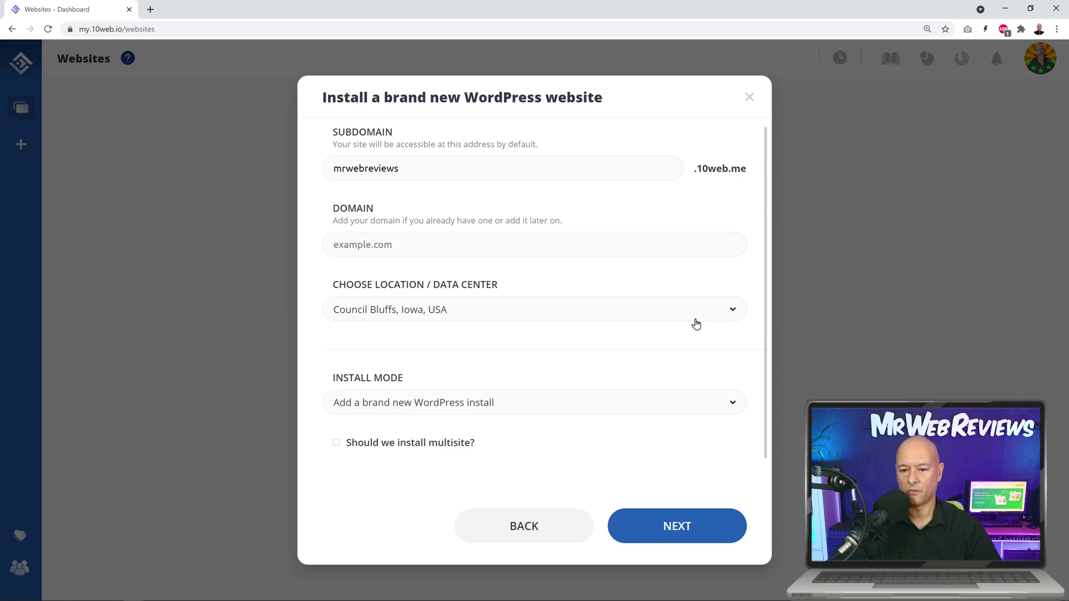
# - Choose London, England, UK as the data center and continue to the WordPress installation details
pyautogui.click(733, 312)
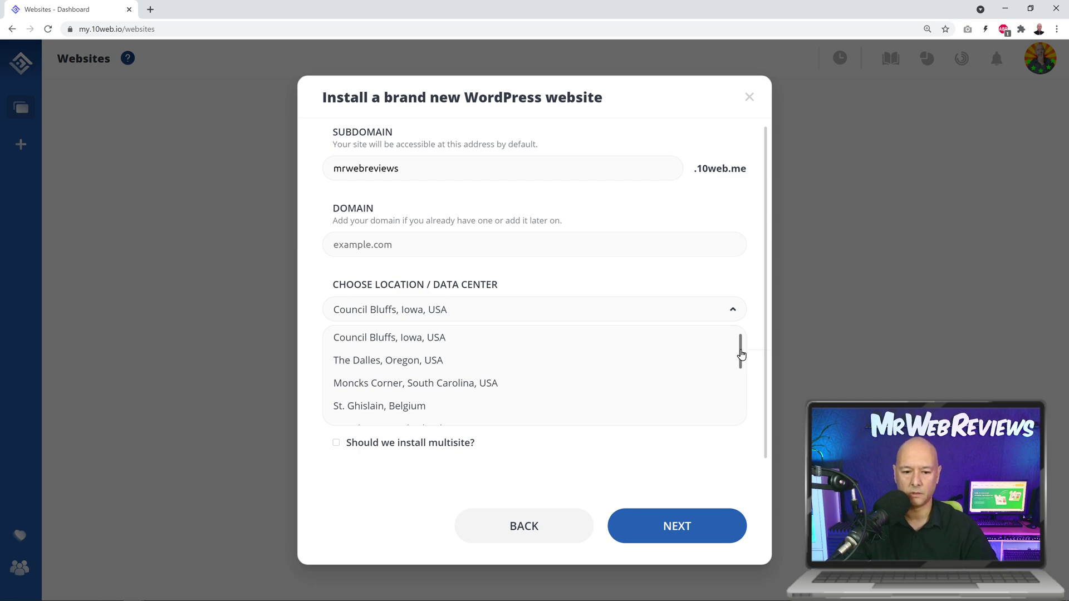
pyautogui.moveTo(741, 355); pyautogui.dragTo(746, 407)
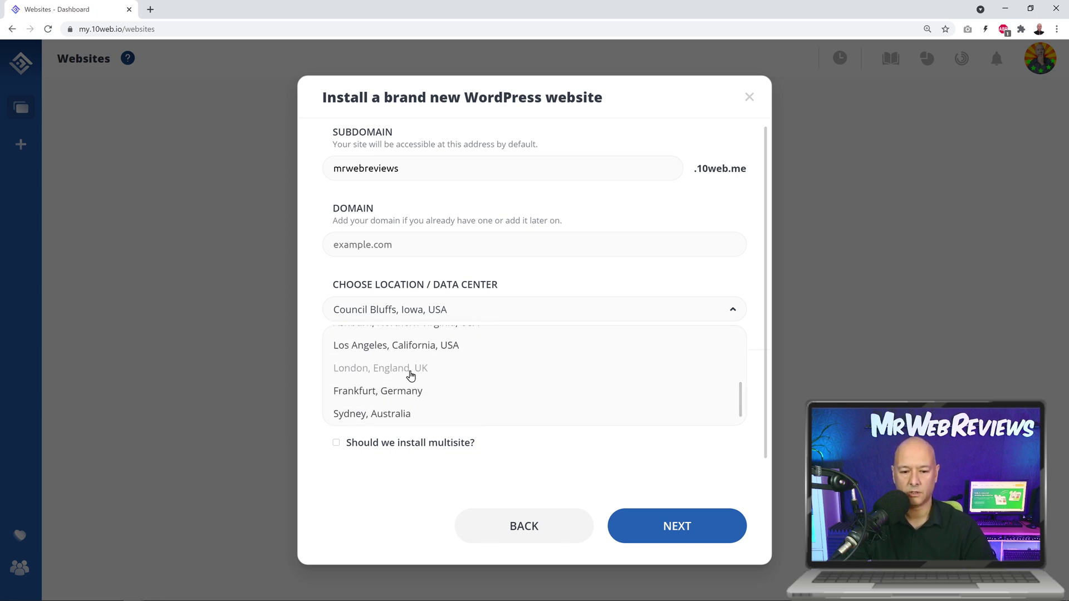
pyautogui.click(382, 374)
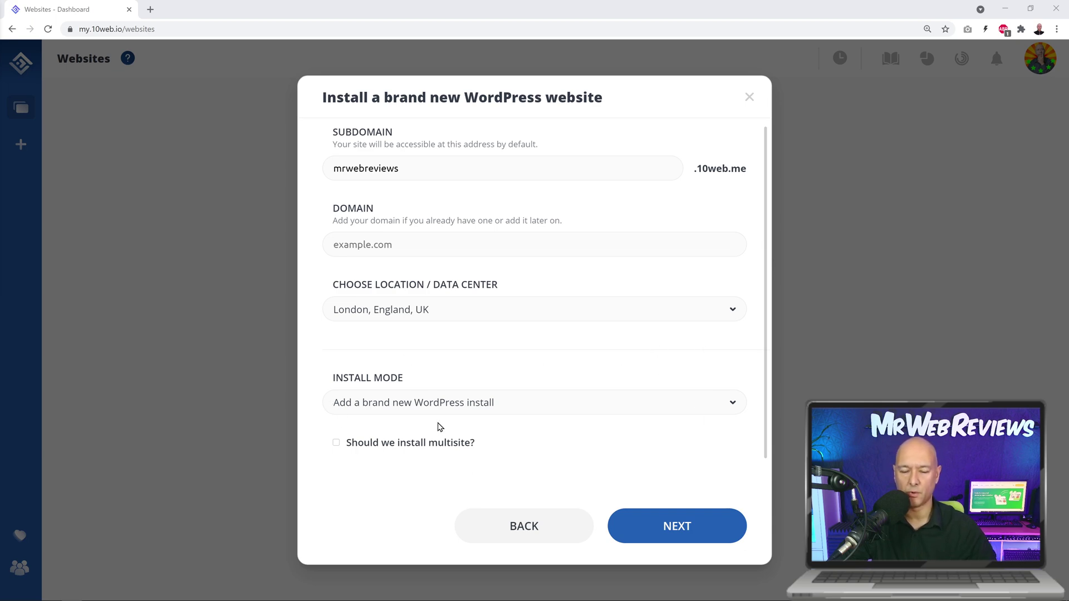
pyautogui.click(679, 526)
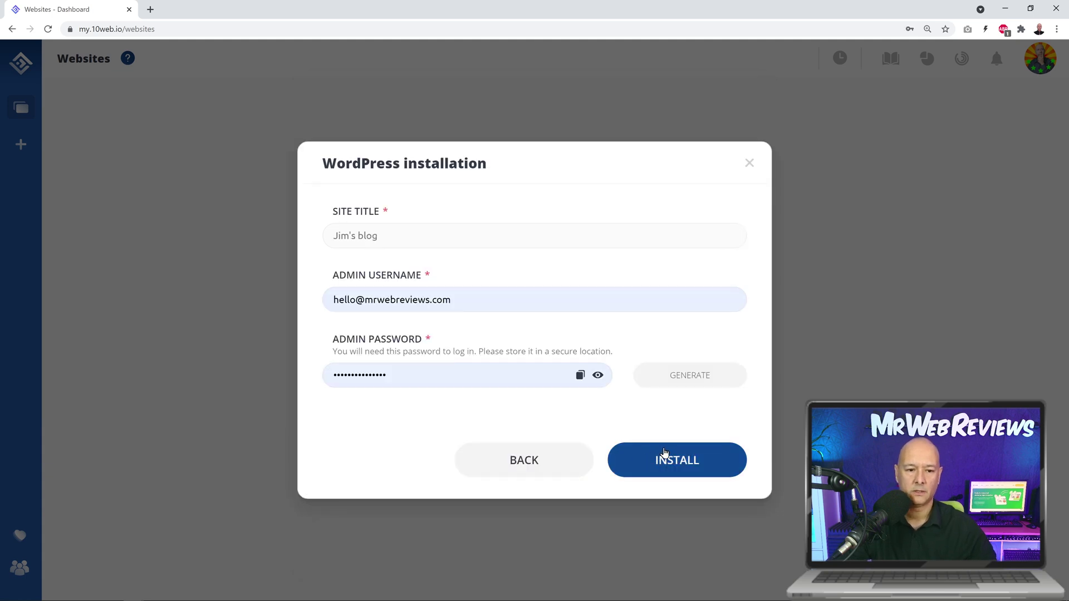
# - Title the site Mr Web Reviews, install WordPress, and dismiss the completion dialog
pyautogui.click(428, 245)
pyautogui.write('Mr Webb')
pyautogui.press('BackSpace')
pyautogui.write('Reviews')
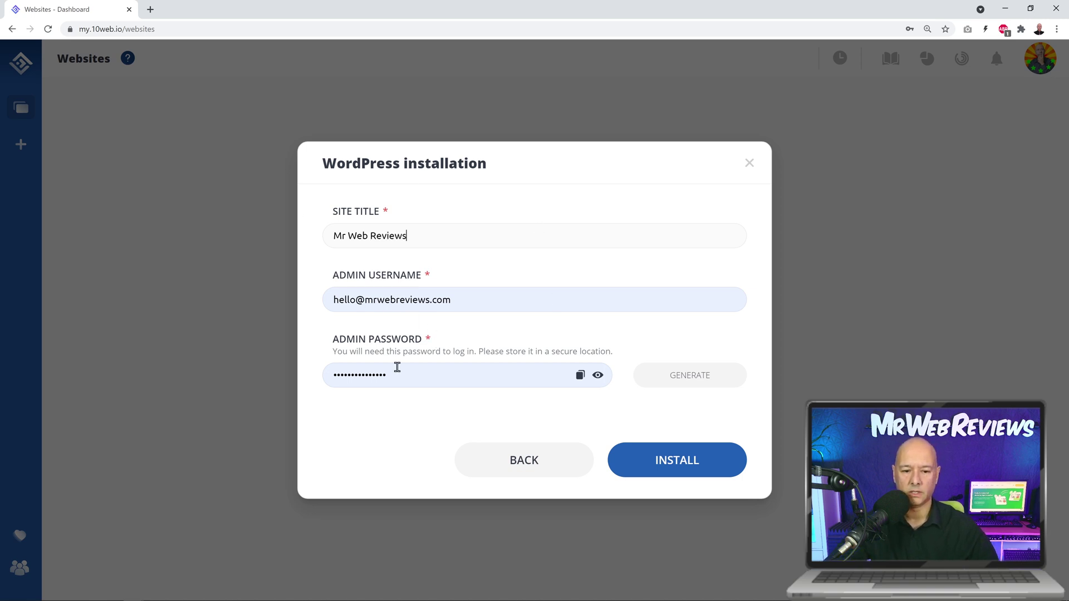
pyautogui.click(687, 466)
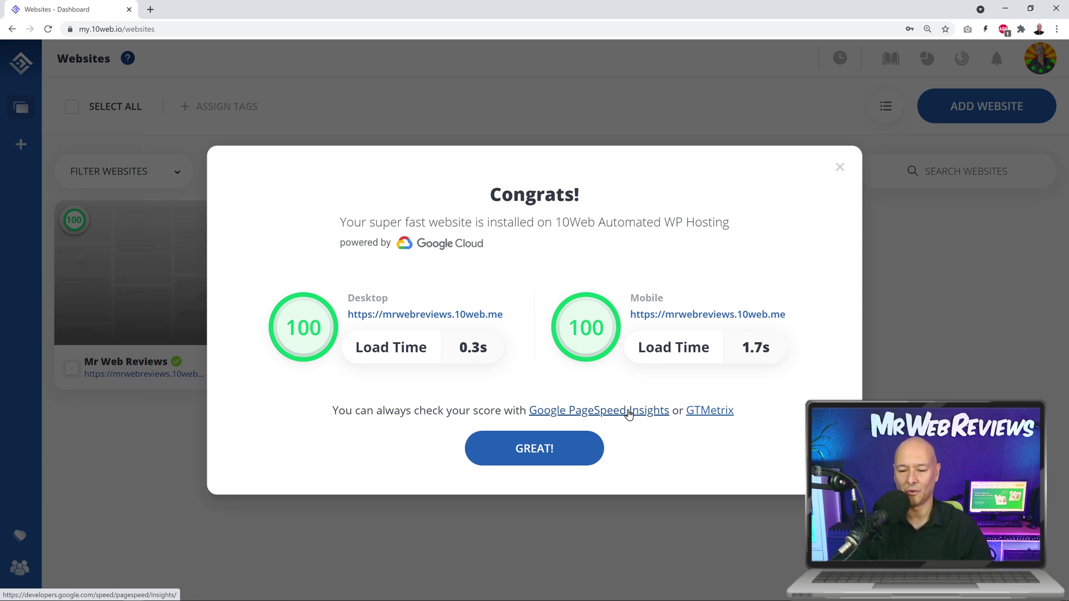
pyautogui.click(841, 168)
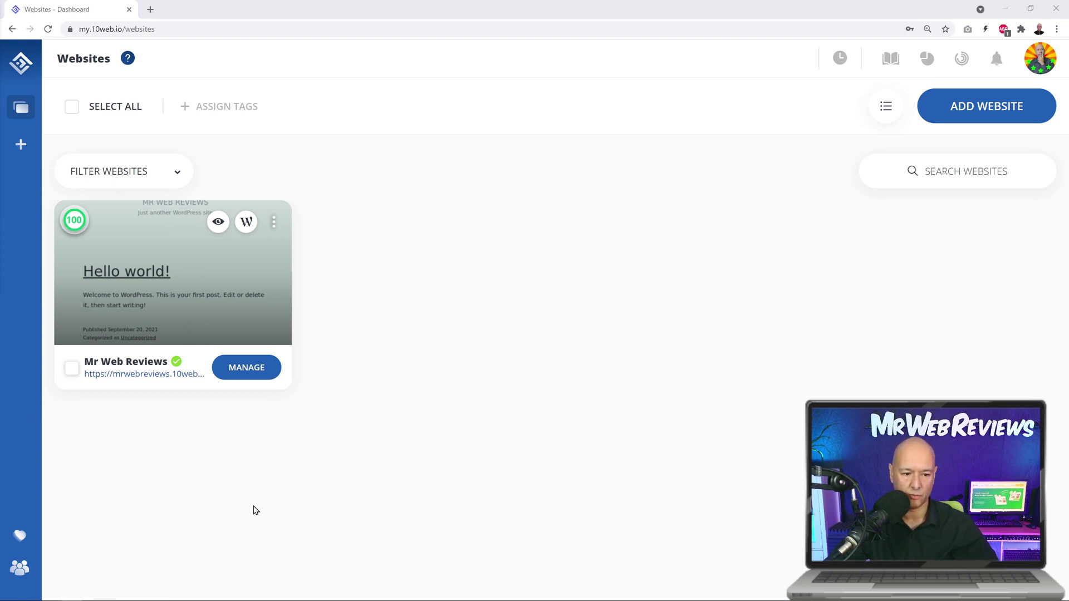
# - View the new site's extra actions, and open its management overview to look over the full set of hosting services
pyautogui.click(275, 228)
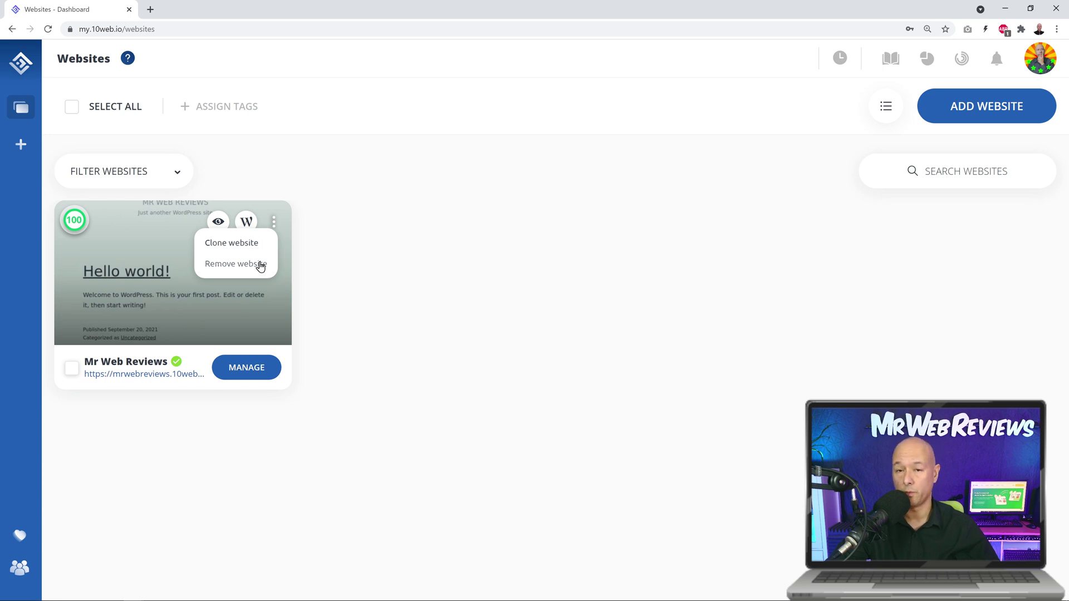
pyautogui.click(366, 270)
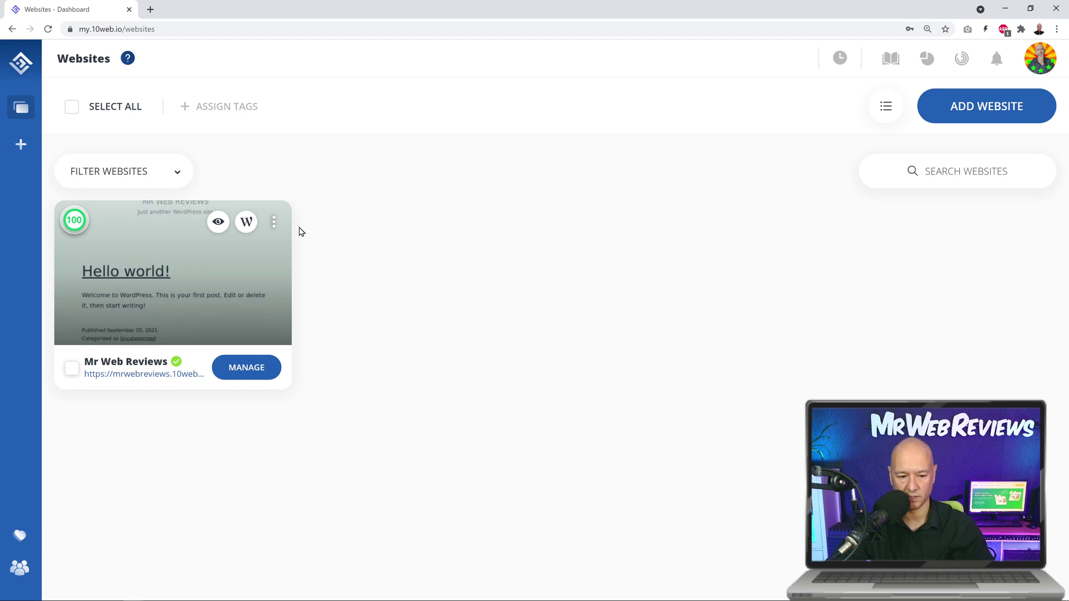
pyautogui.click(267, 378)
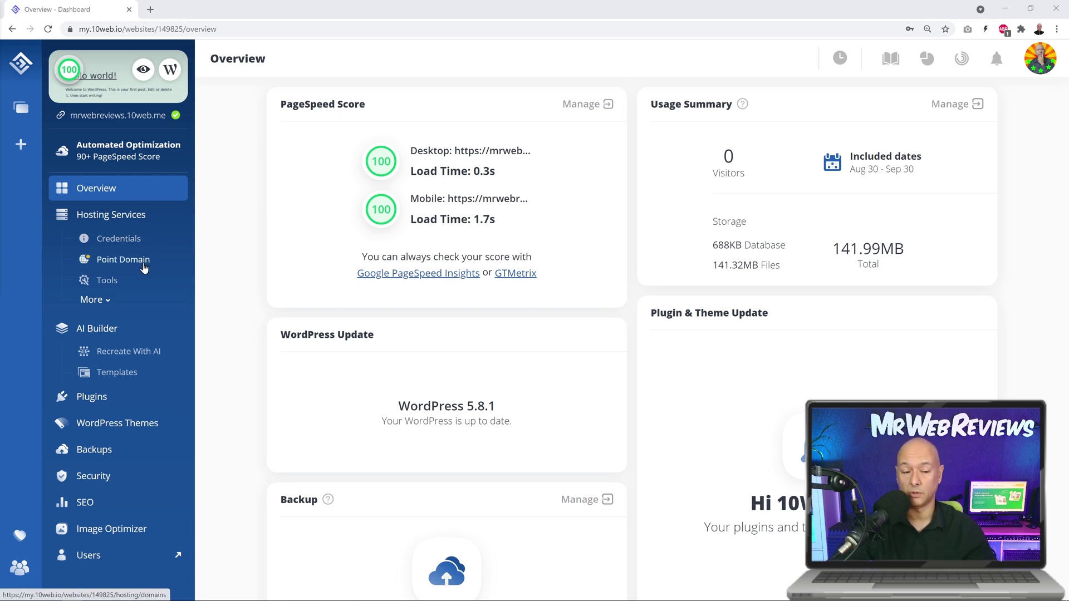
pyautogui.click(93, 299)
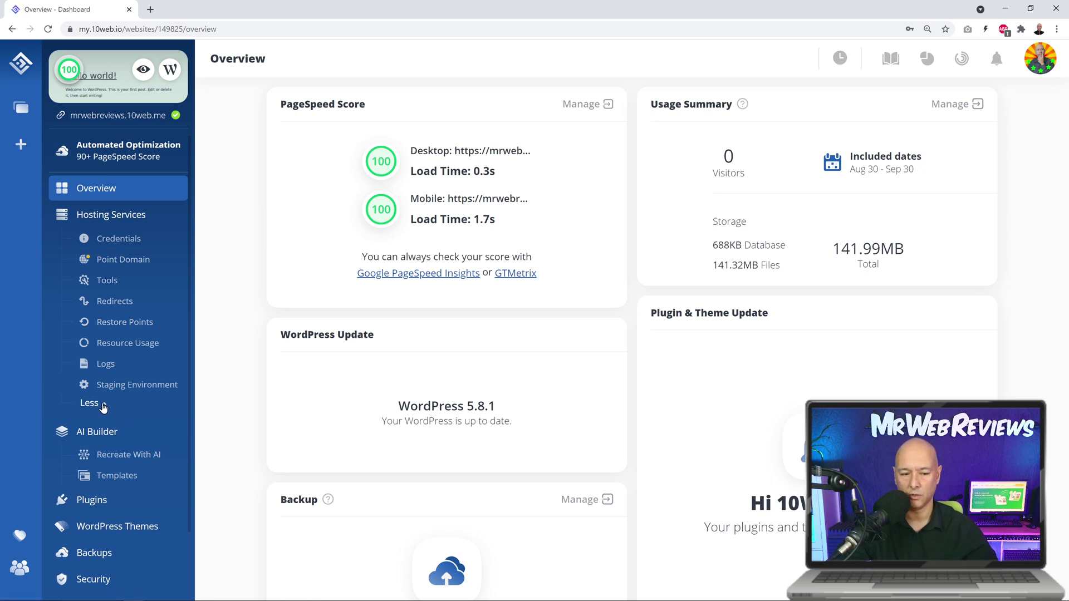
pyautogui.click(102, 406)
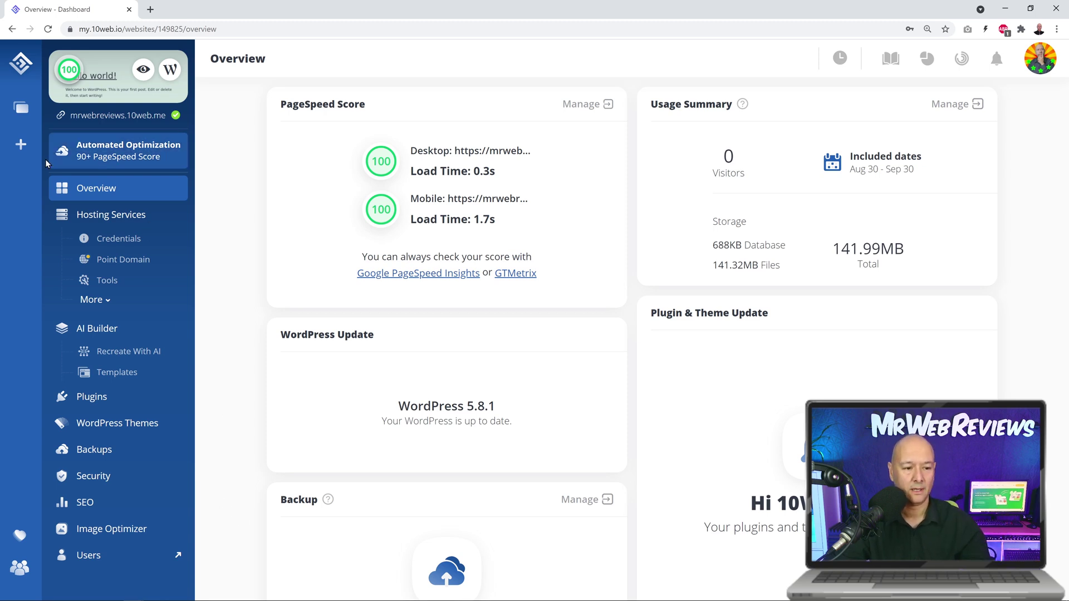
# - Open the site's WordPress admin through its user management and view the dashboard and 10WEB Cache settings
pyautogui.click(92, 558)
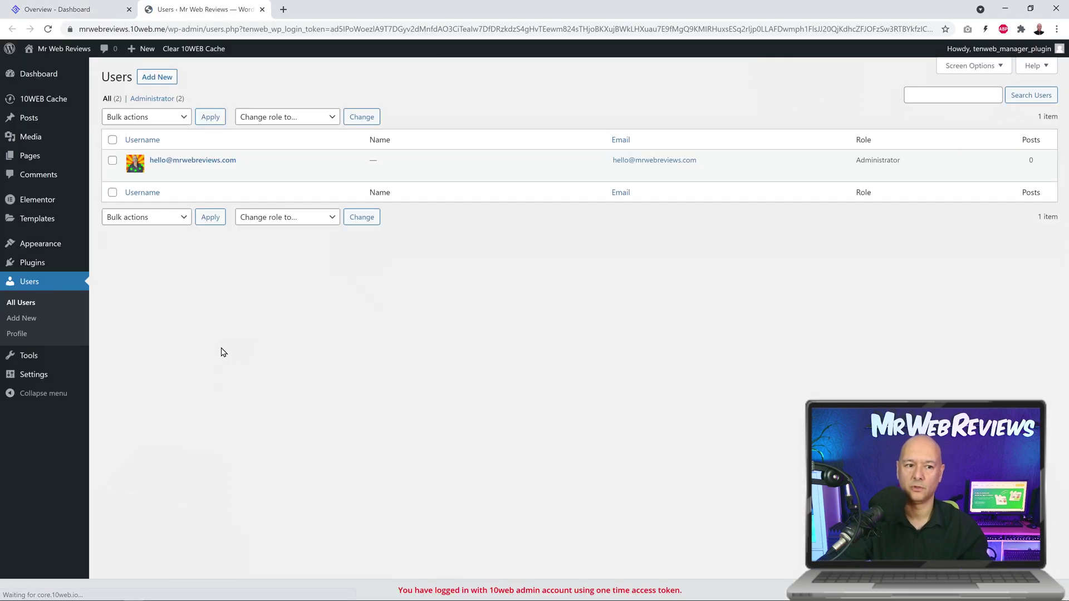
pyautogui.click(49, 74)
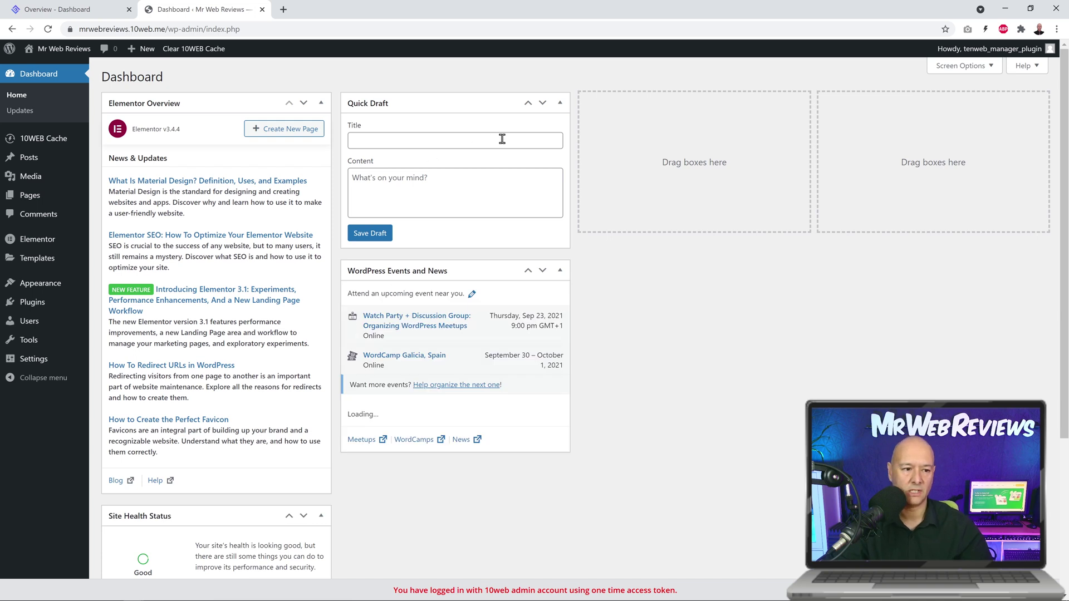
pyautogui.click(50, 139)
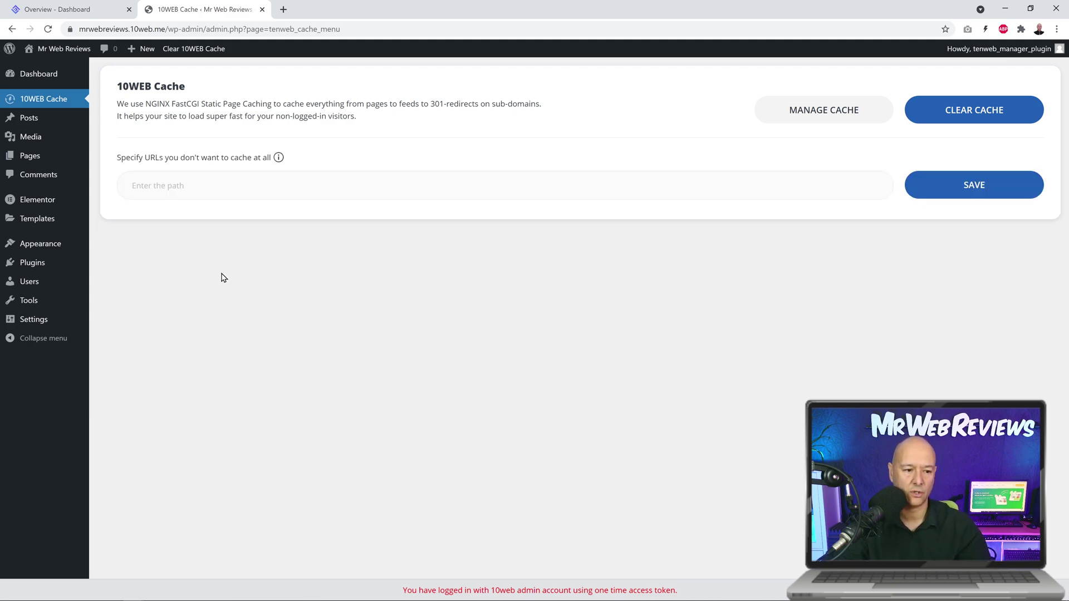
# - Review the list of plugins installed on the WordPress site
pyautogui.click(39, 262)
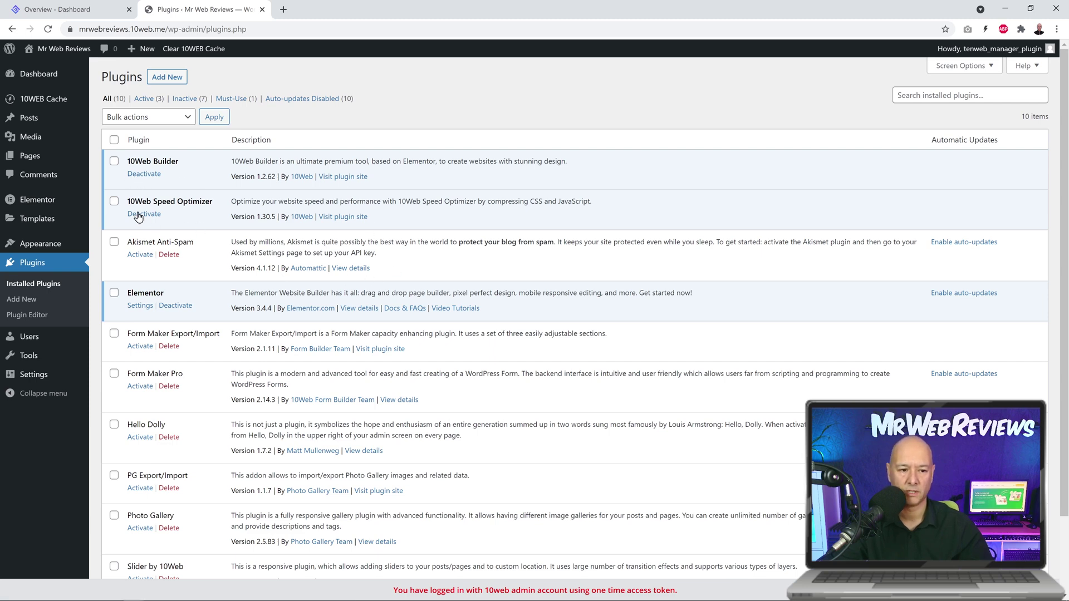
pyautogui.scroll(-2, 460, 243)
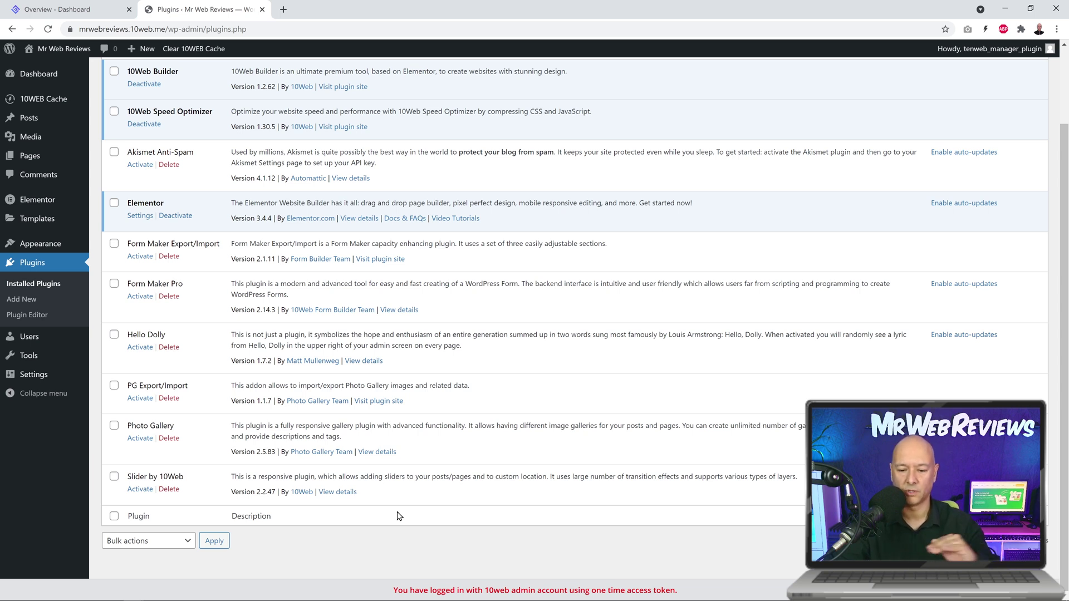
pyautogui.scroll(2, 400, 516)
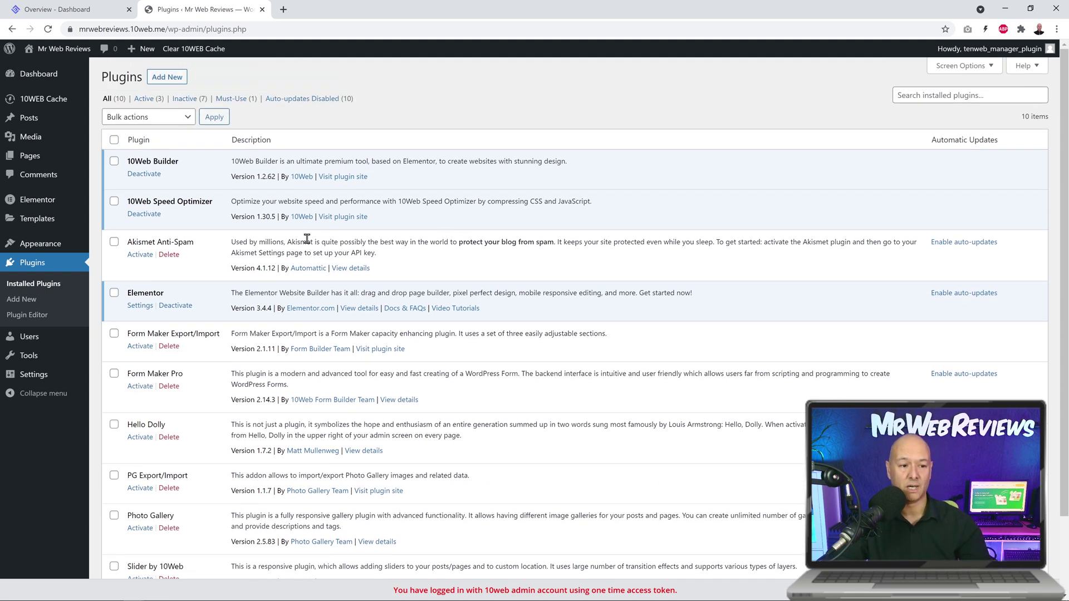
# - Add the Astra theme from the popular WordPress themes and activate it
pyautogui.moveTo(39, 223)
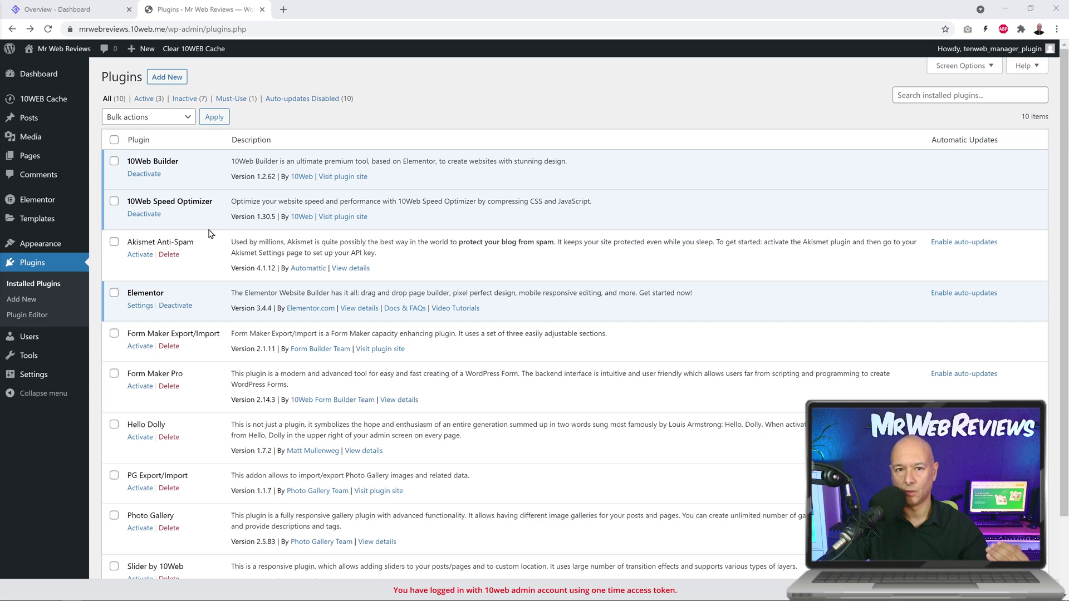
pyautogui.moveTo(42, 248)
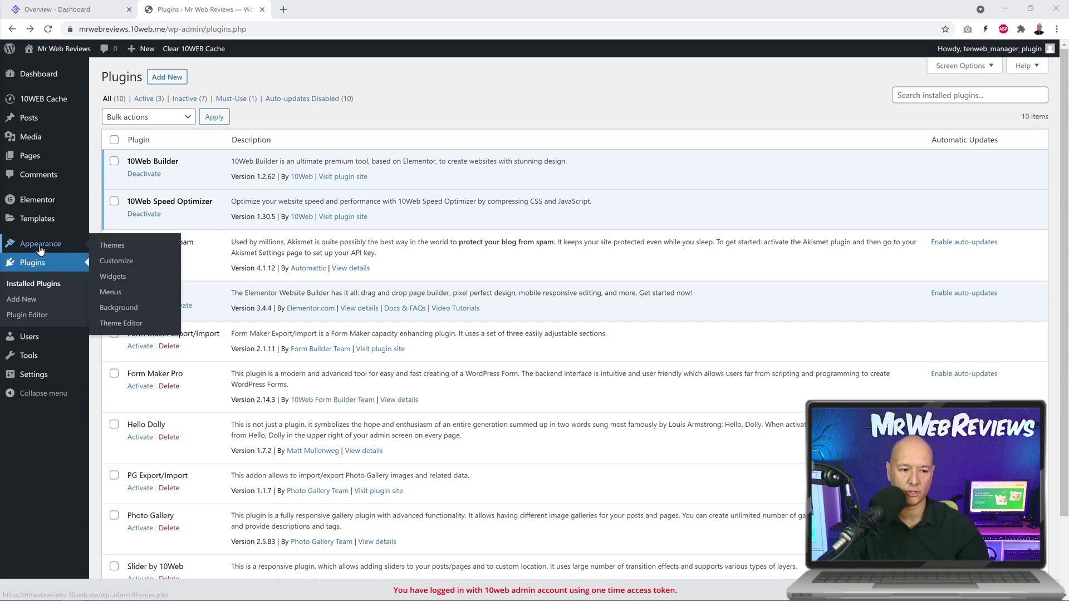
pyautogui.click(118, 246)
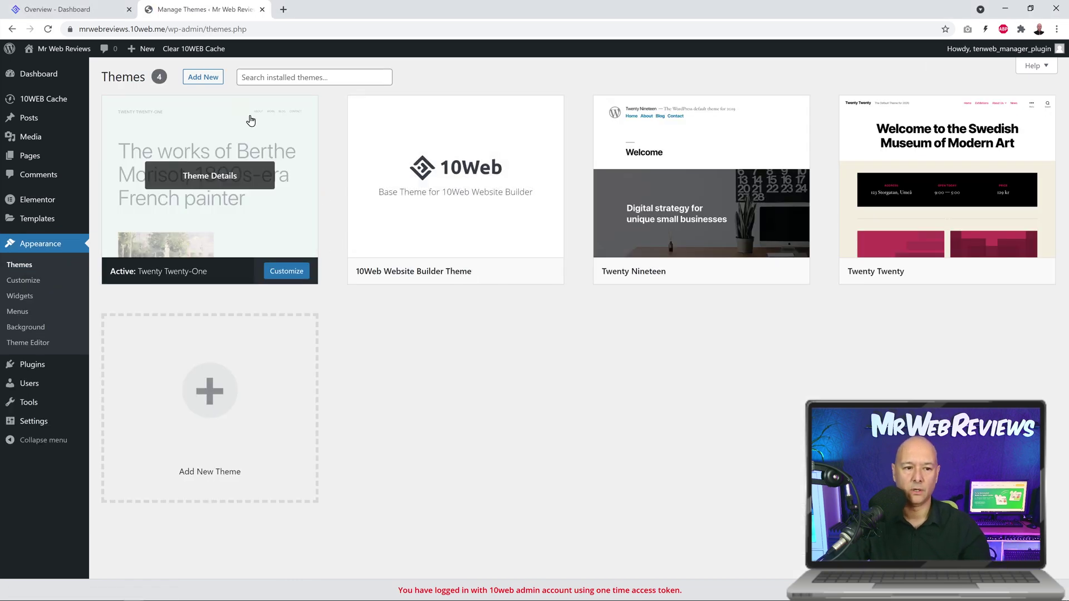
pyautogui.click(212, 78)
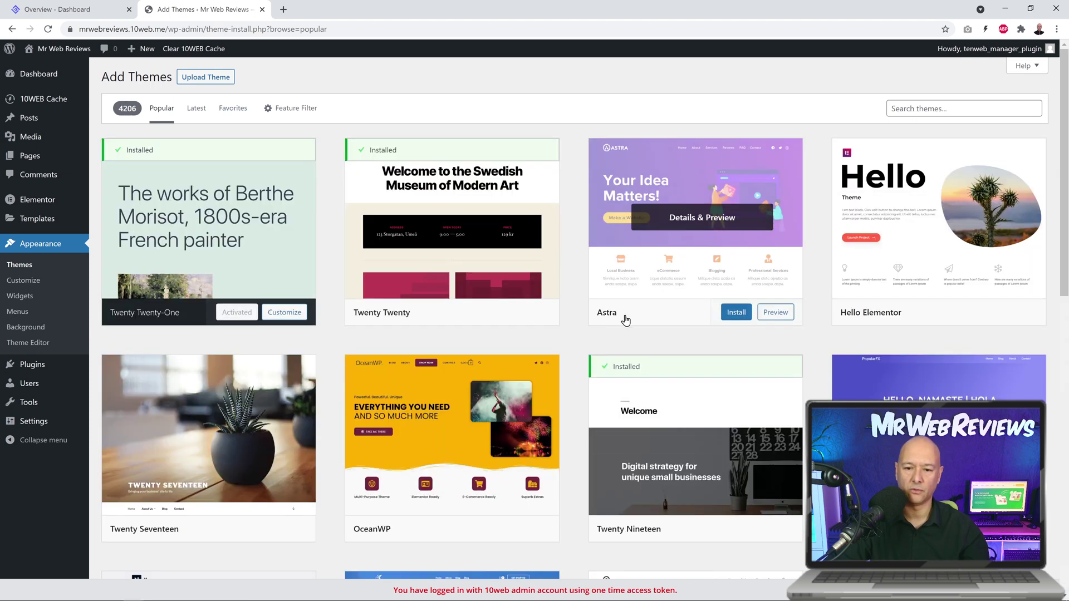
pyautogui.click(733, 317)
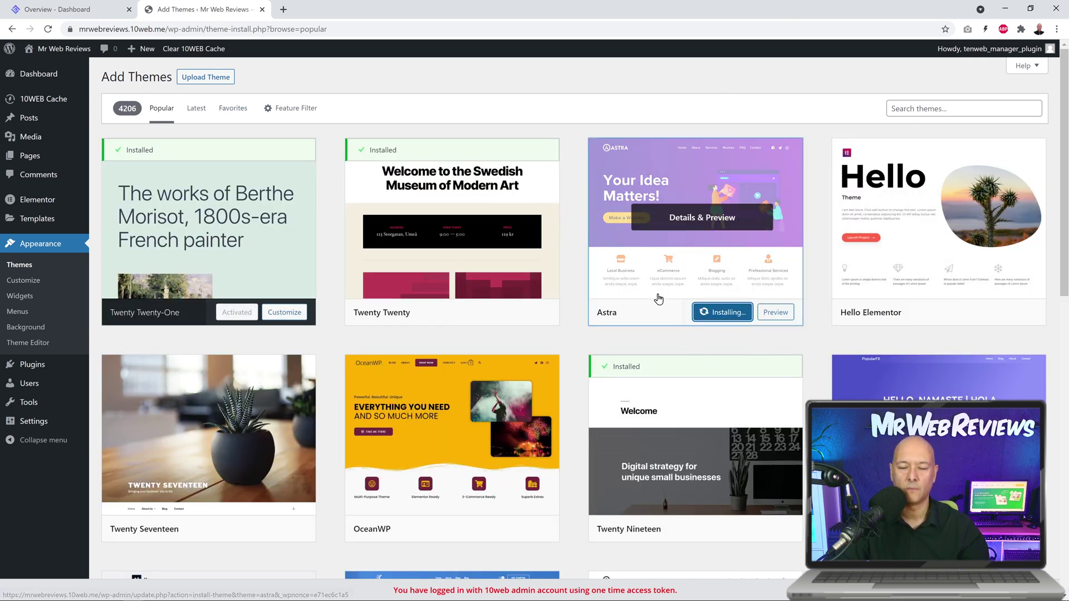
pyautogui.click(720, 315)
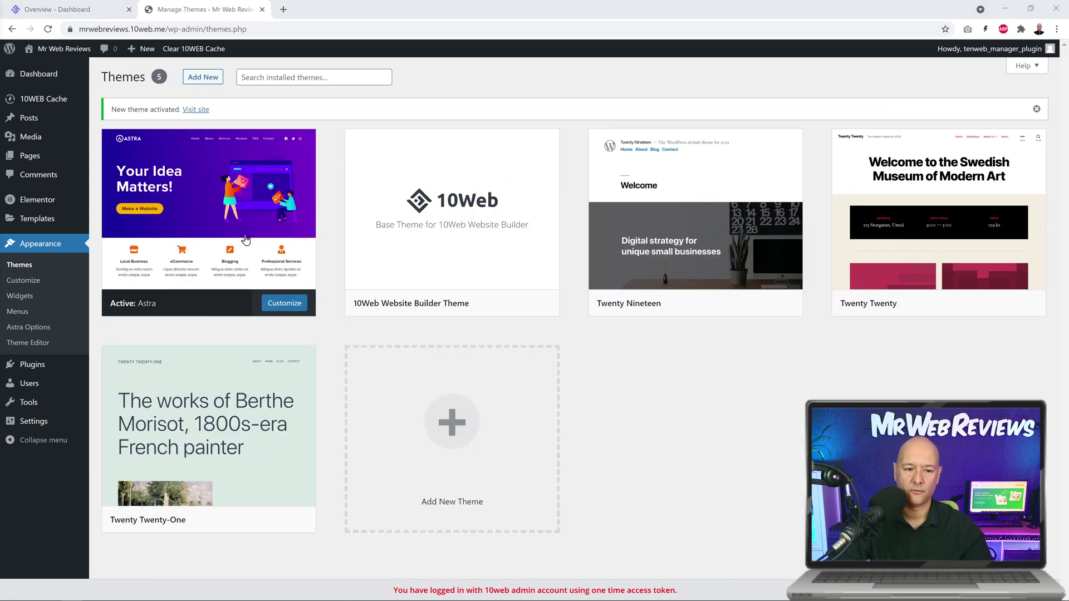
# - Open the Astra theme's options from its details and launch Starter Templates to reach the page builder choice
pyautogui.click(225, 211)
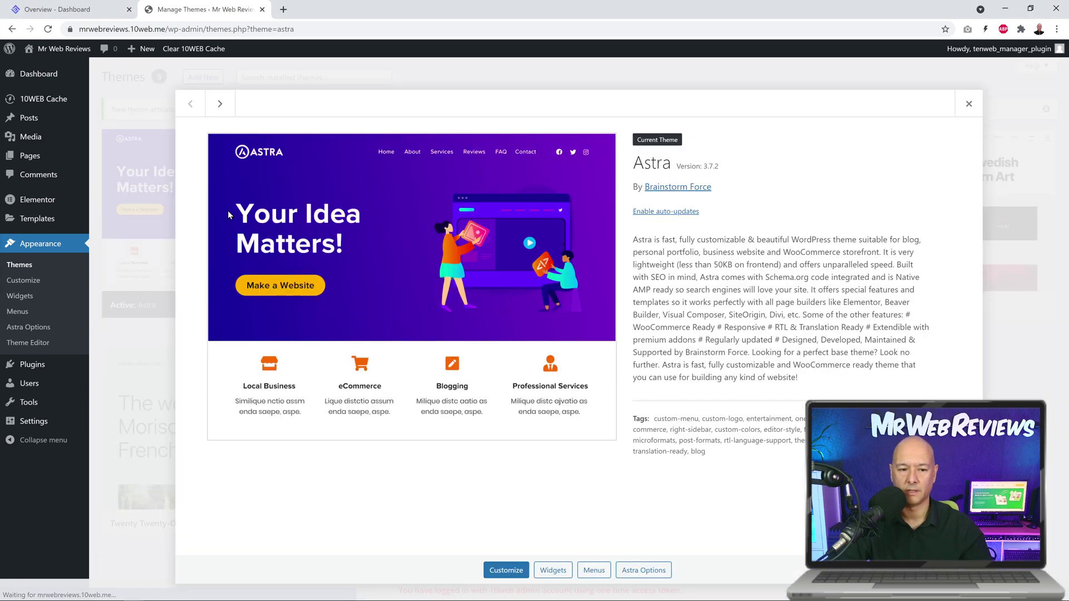
pyautogui.click(643, 570)
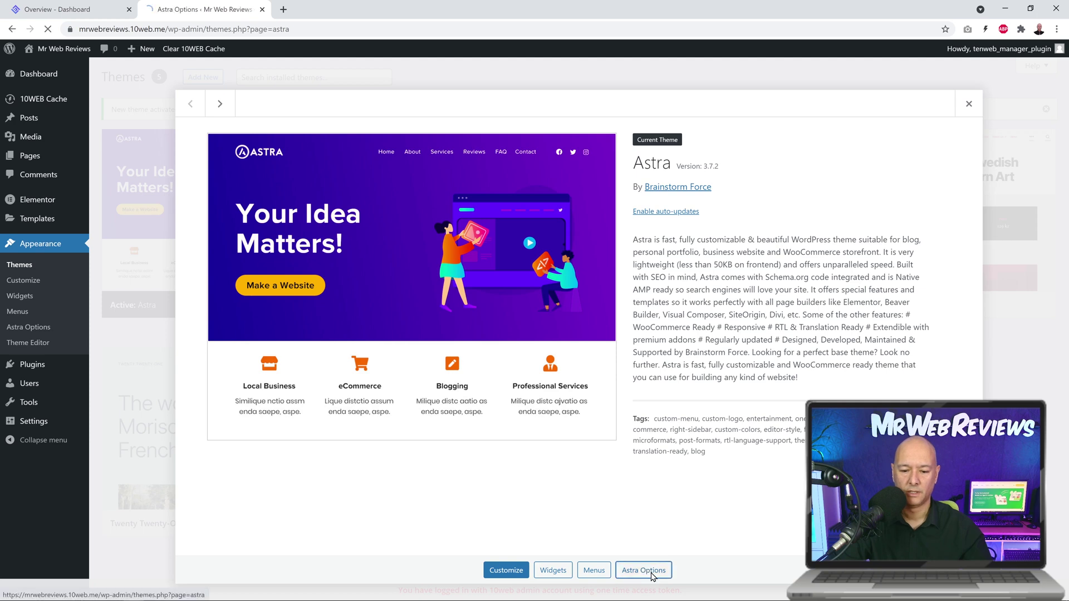
pyautogui.click(706, 330)
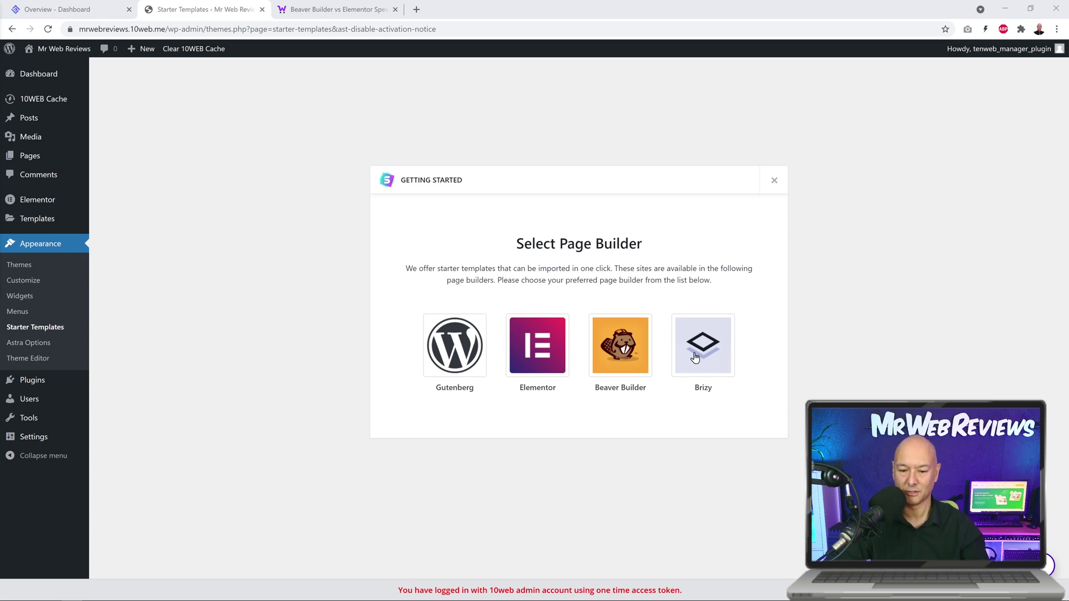
# - Review the Beaver Builder vs Elementor speed test article, close it, and choose Elementor as the page builder for the starter templates
pyautogui.click(344, 10)
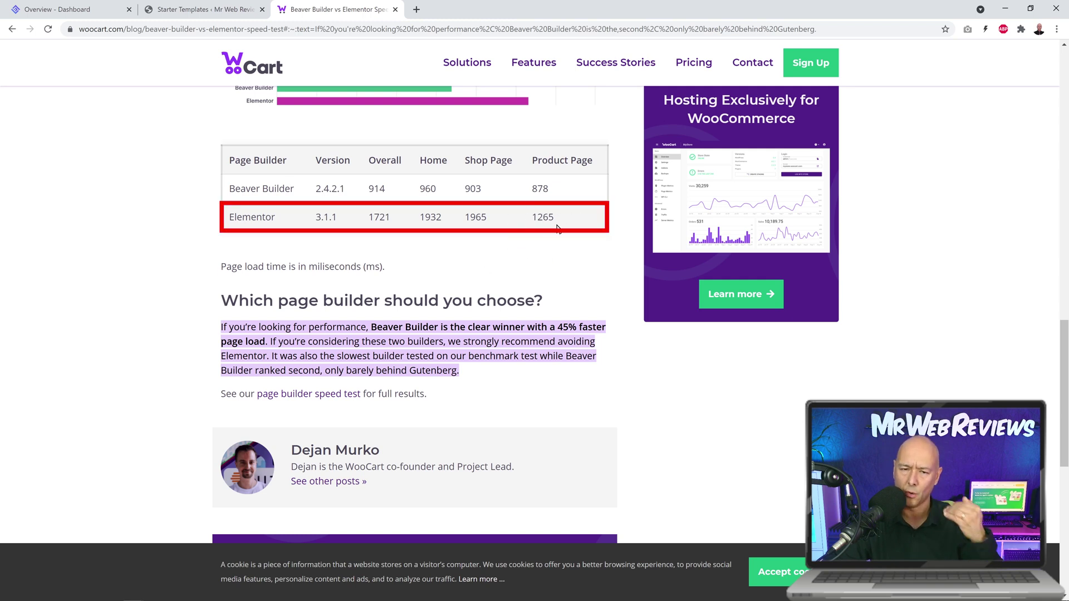
pyautogui.click(396, 10)
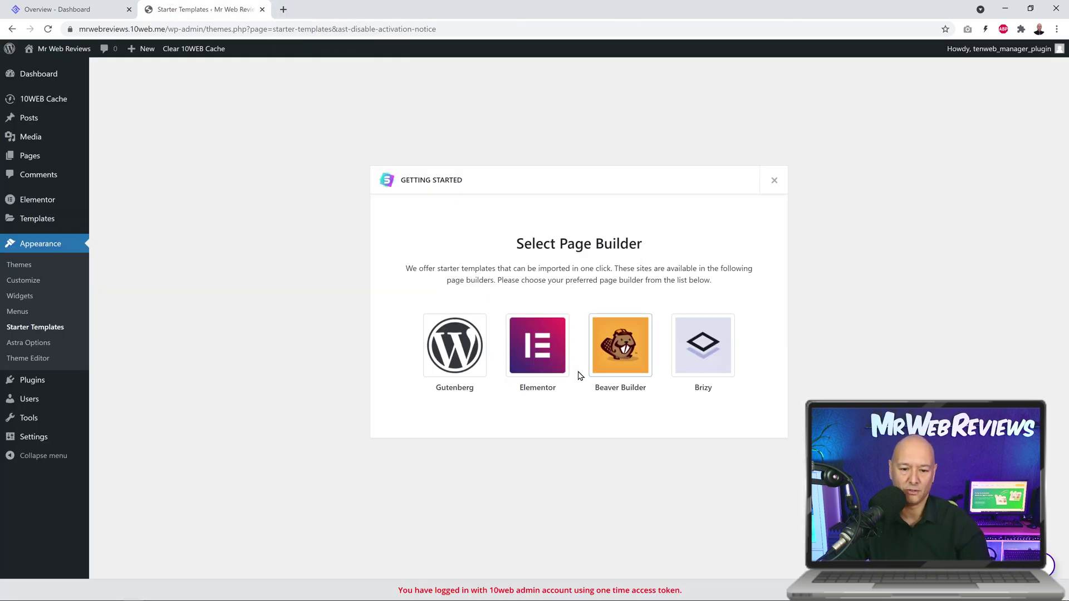
pyautogui.click(539, 363)
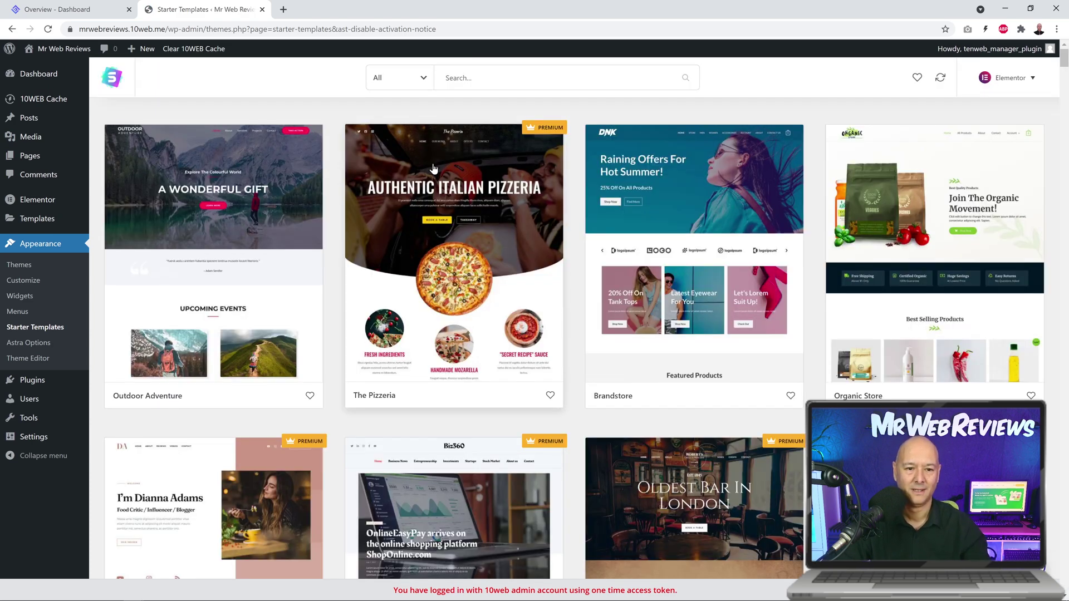
# - Filter the starter templates to show only free designs in the eCommerce category
pyautogui.click(421, 80)
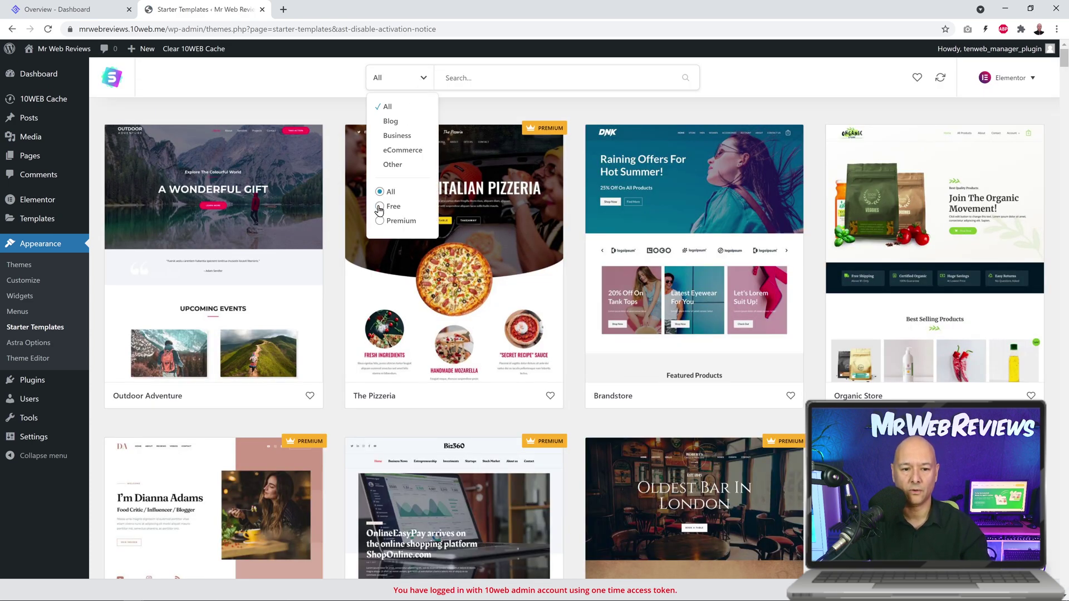
pyautogui.click(380, 207)
pyautogui.click(412, 83)
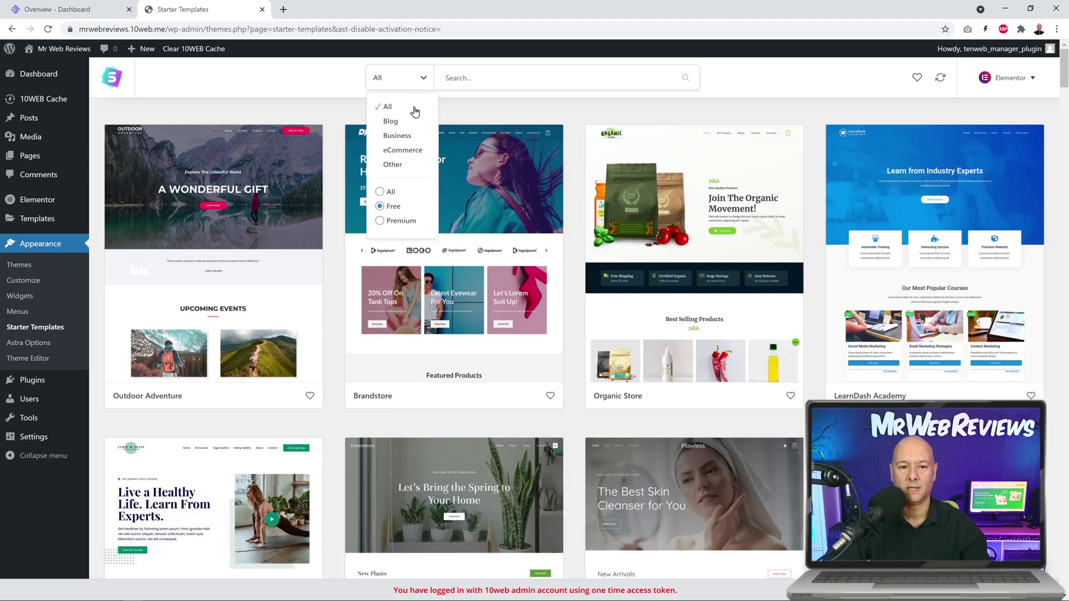
pyautogui.click(403, 150)
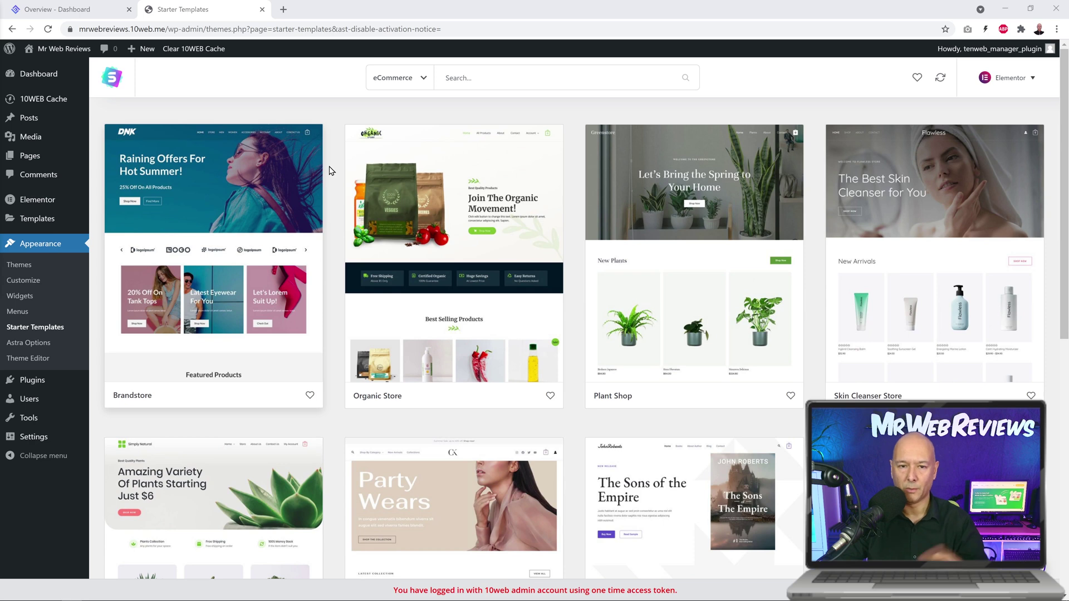
# - Import the Brandstore website template, giving Expert as the WordPress level and My client as the website's purpose, and skip the contact details
pyautogui.click(201, 298)
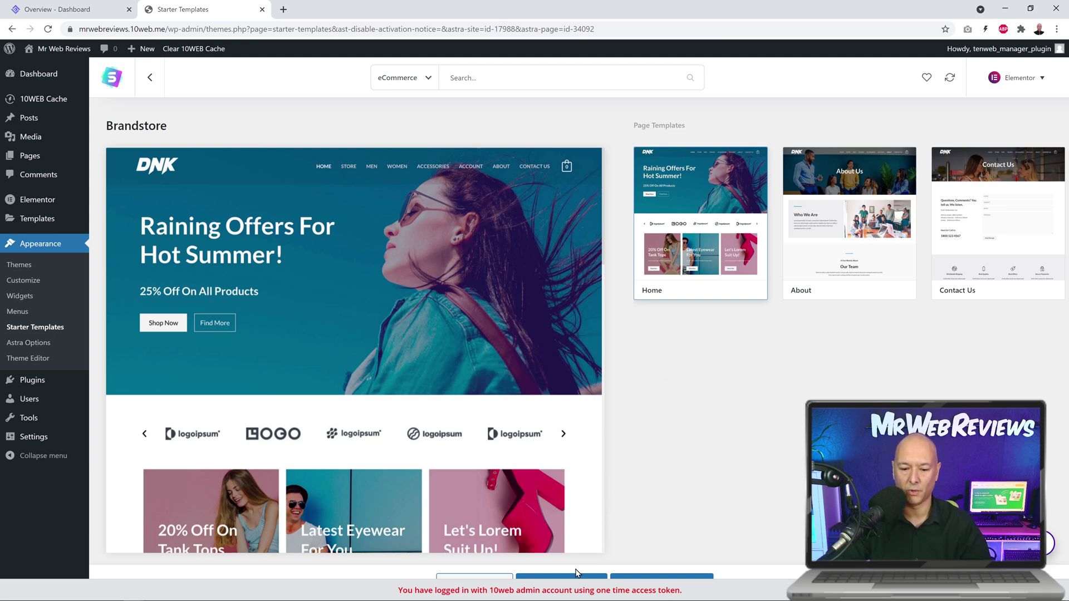
pyautogui.click(579, 582)
pyautogui.click(486, 311)
pyautogui.click(461, 353)
pyautogui.click(575, 306)
pyautogui.click(594, 346)
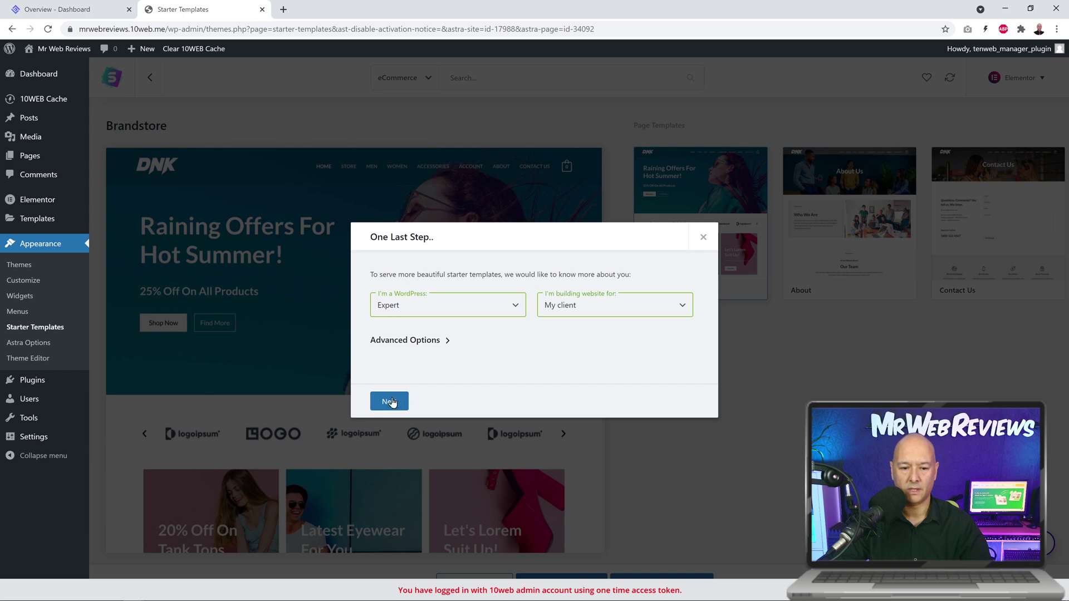
pyautogui.click(390, 402)
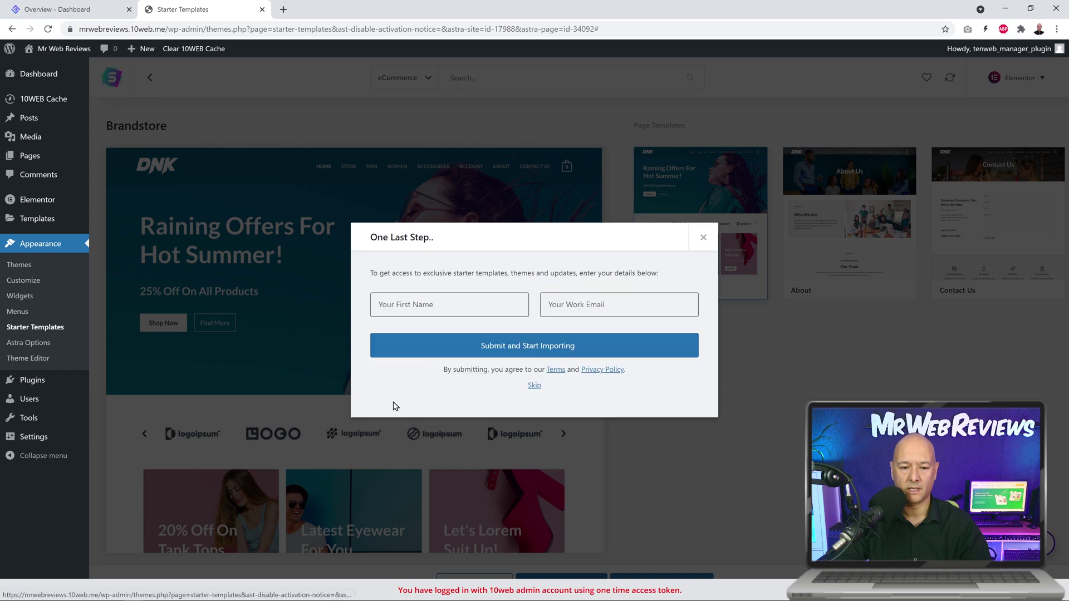
pyautogui.click(534, 386)
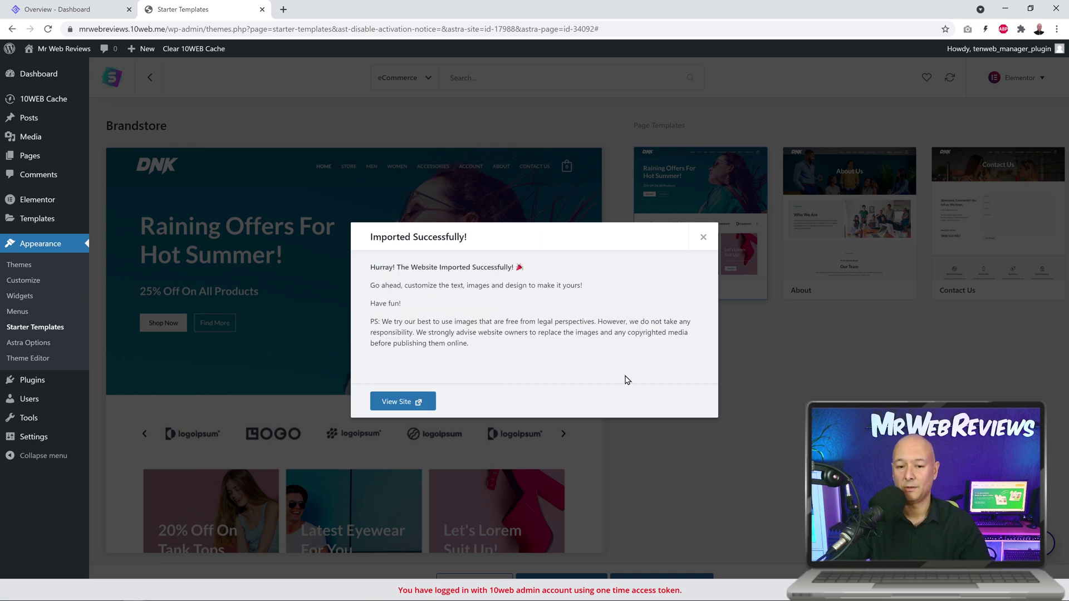
# - Dismiss the import dialog, open the live site in a separate browser tab and look over its homepage and featured products
pyautogui.click(705, 244)
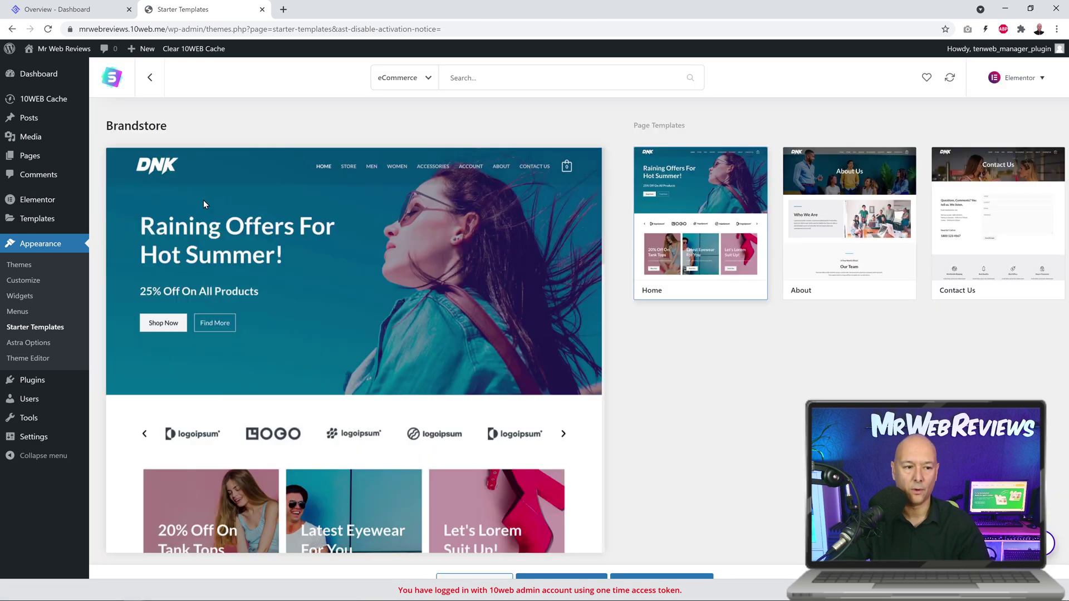
pyautogui.rightClick(53, 49)
pyautogui.click(100, 58)
pyautogui.click(334, 9)
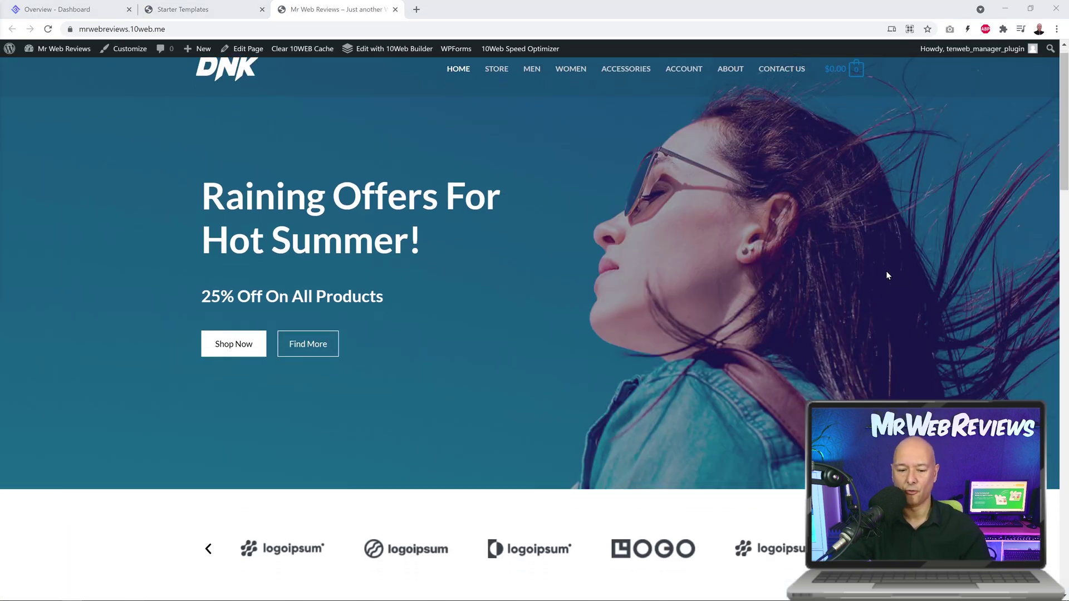
pyautogui.scroll(-12, 886, 271)
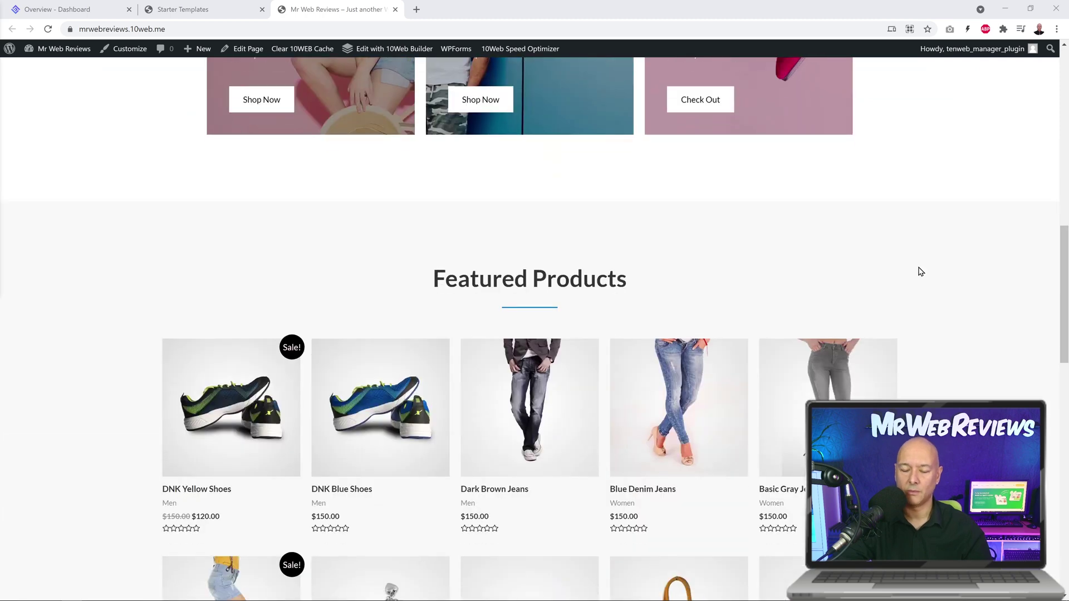
pyautogui.scroll(-4, 922, 271)
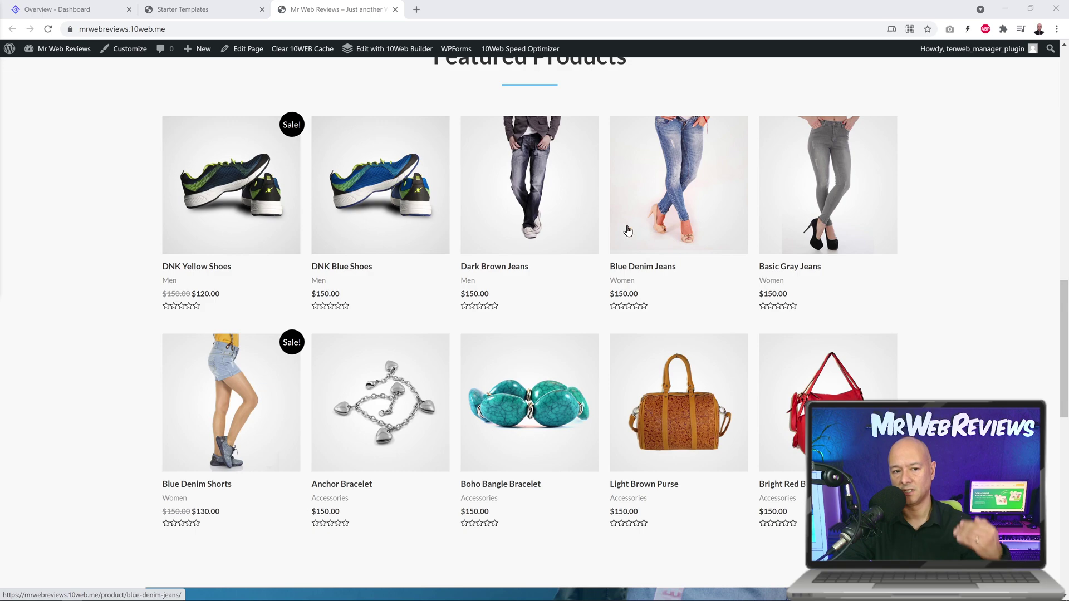
pyautogui.scroll(6, 796, 301)
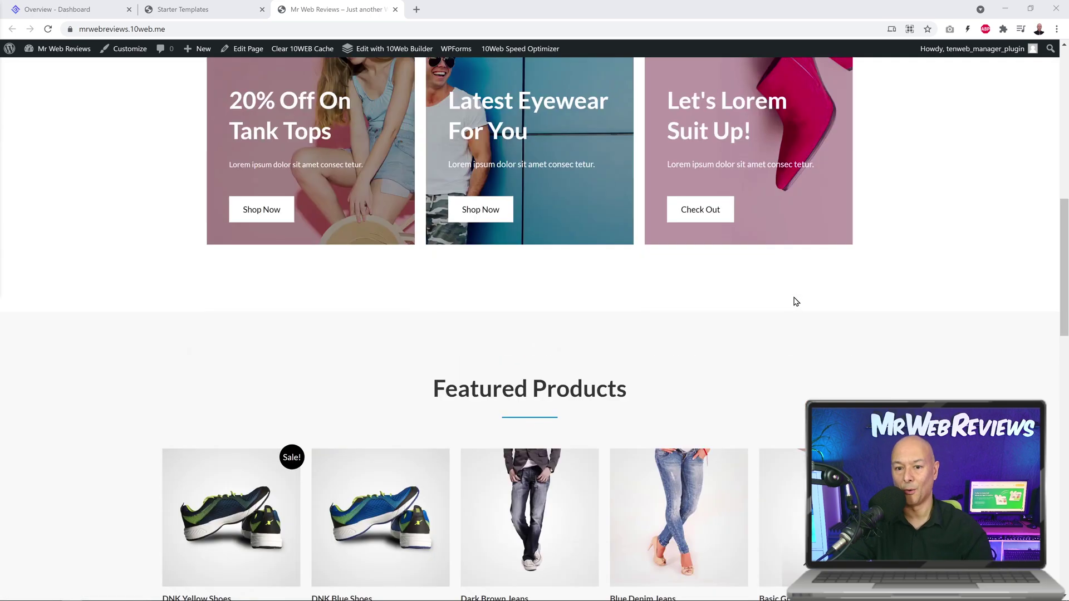
pyautogui.scroll(10, 796, 302)
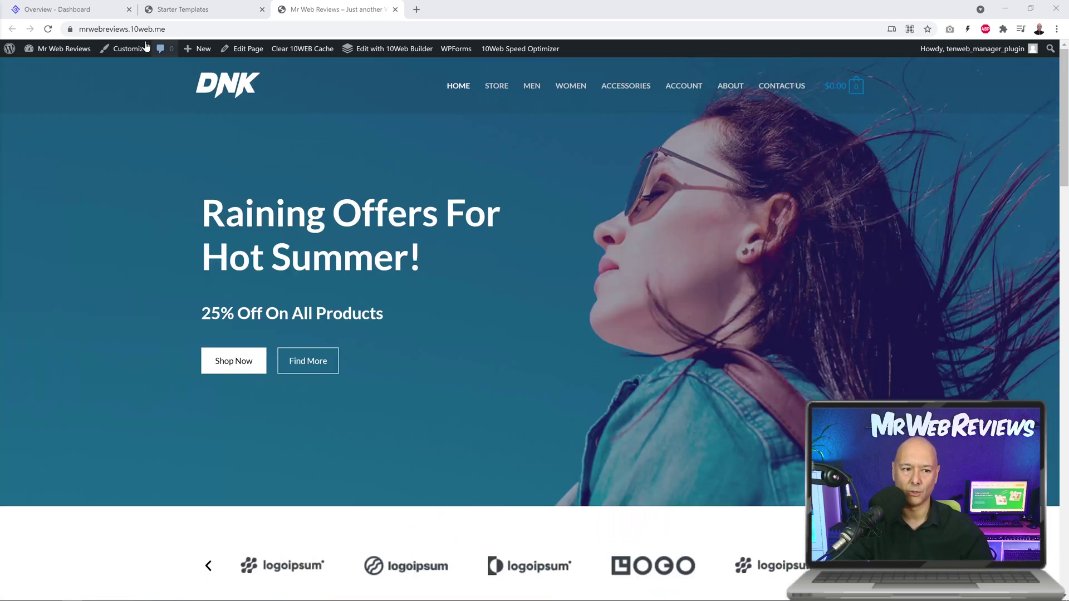
# - Open the Automated Optimization page for the site in the 10Web dashboard and rerun its PageSpeed test
pyautogui.click(85, 11)
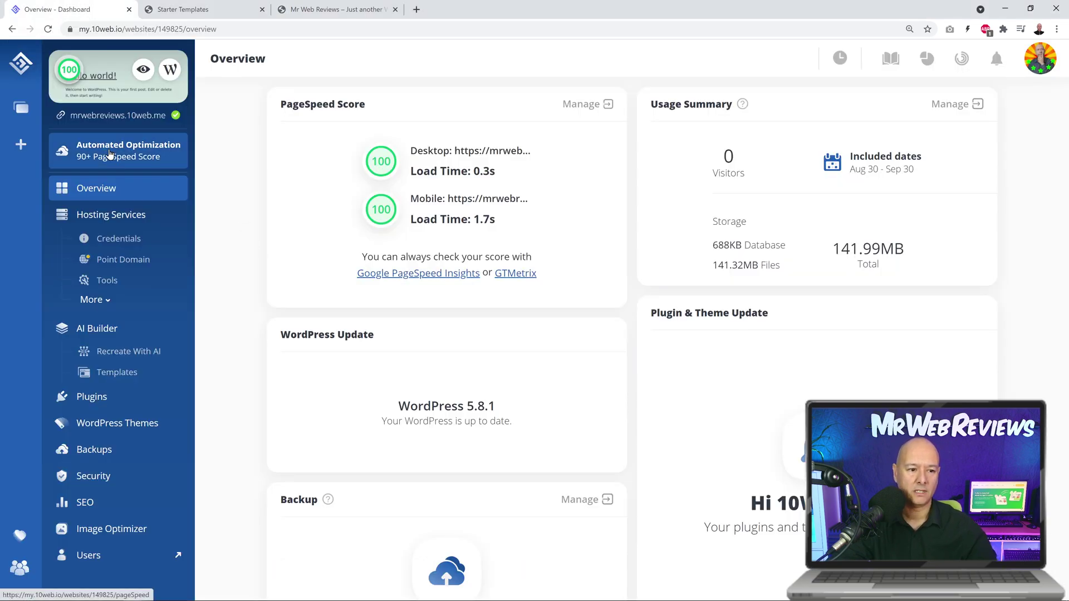
pyautogui.click(119, 157)
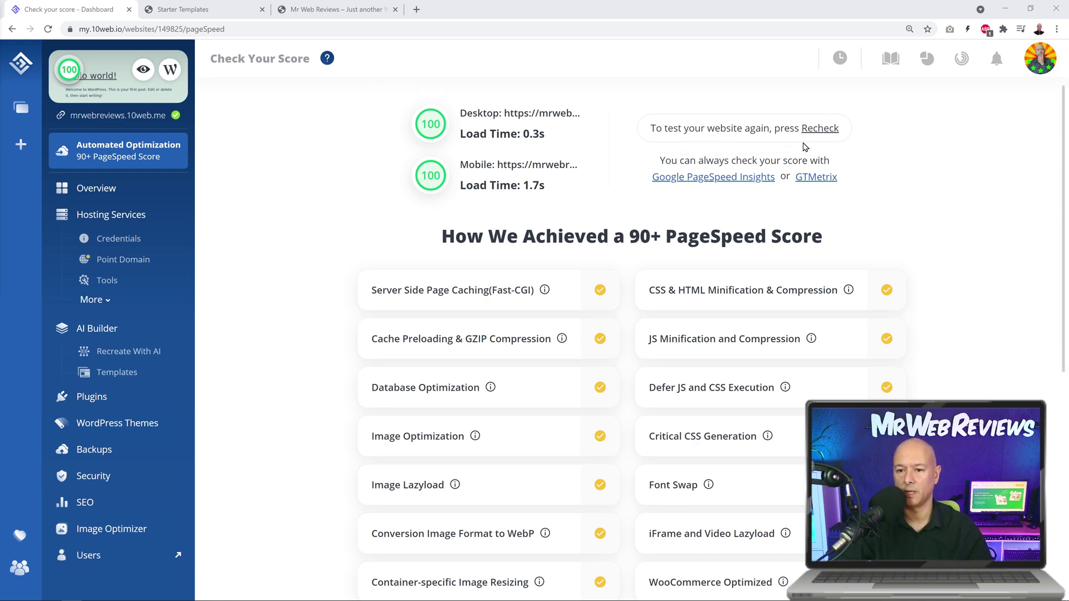
pyautogui.click(823, 138)
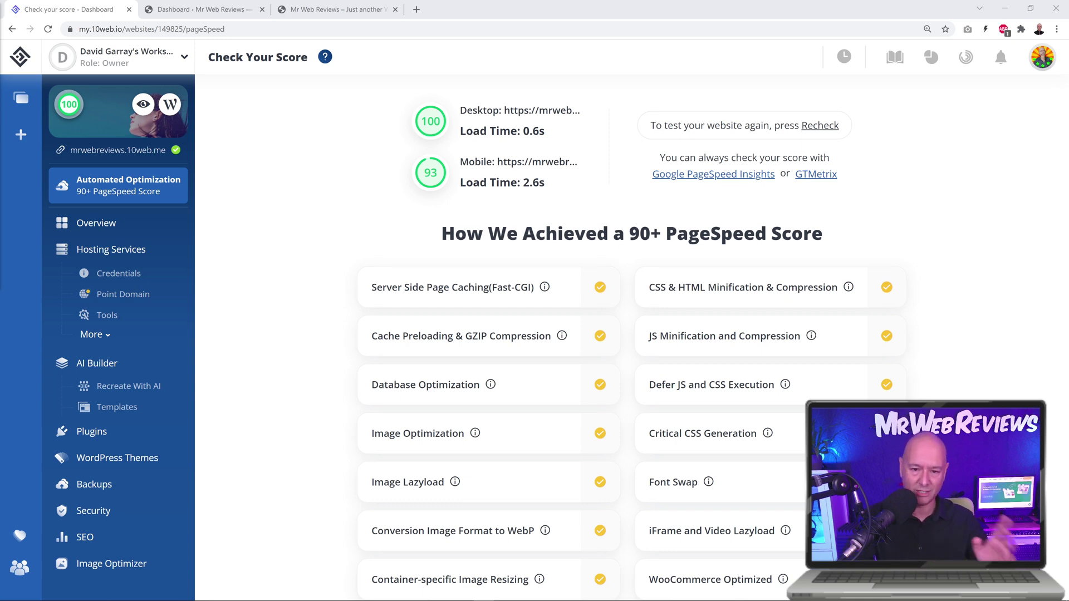
# - View the live store's homepage from the hero banner down to the Featured Products grid
pyautogui.click(312, 7)
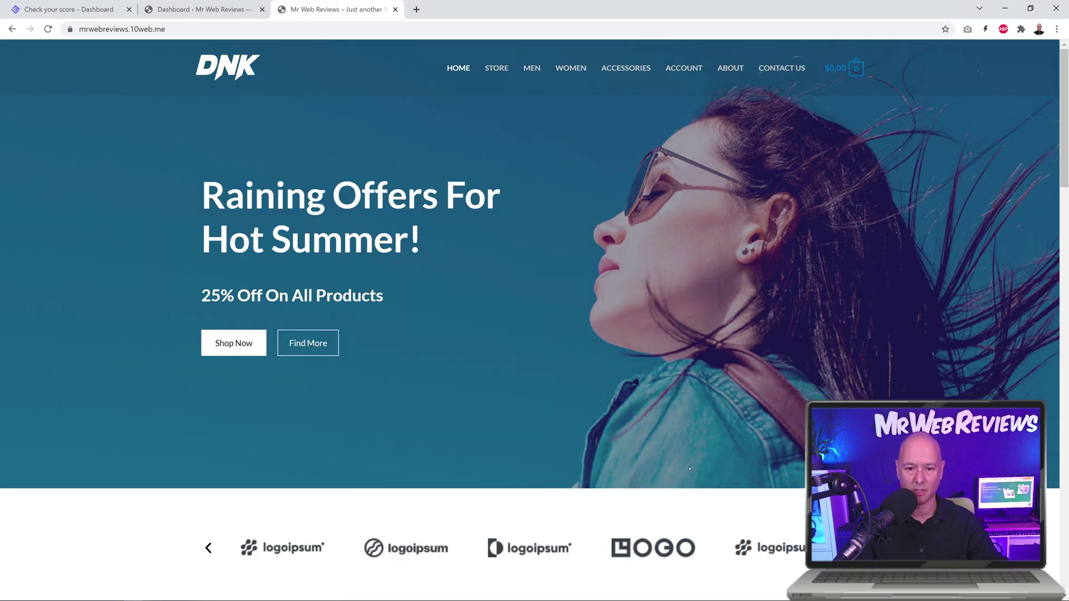
pyautogui.scroll(-6, 714, 334)
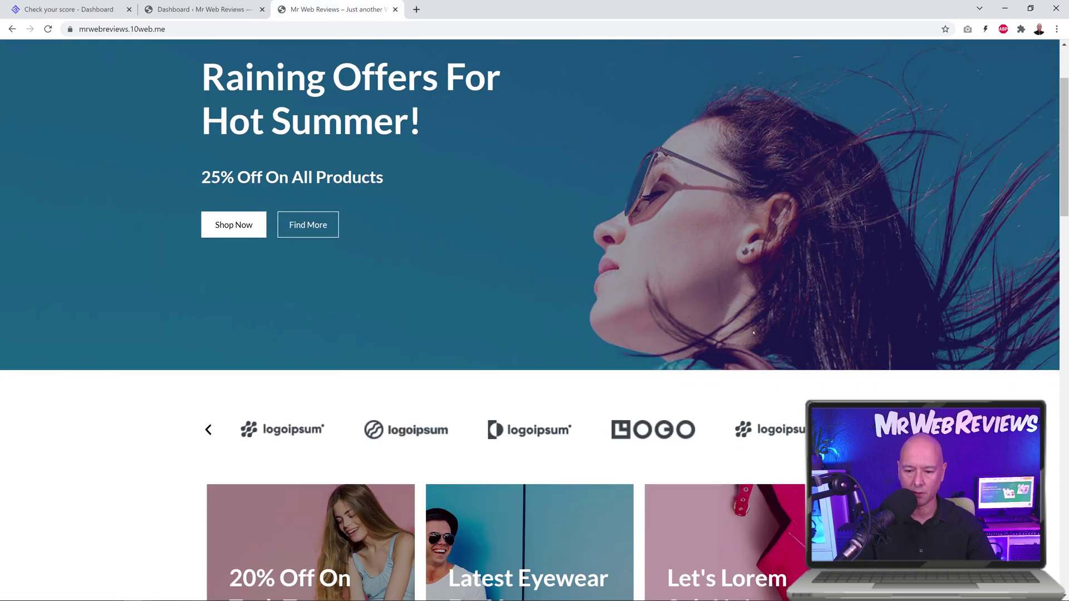
pyautogui.scroll(-10, 816, 297)
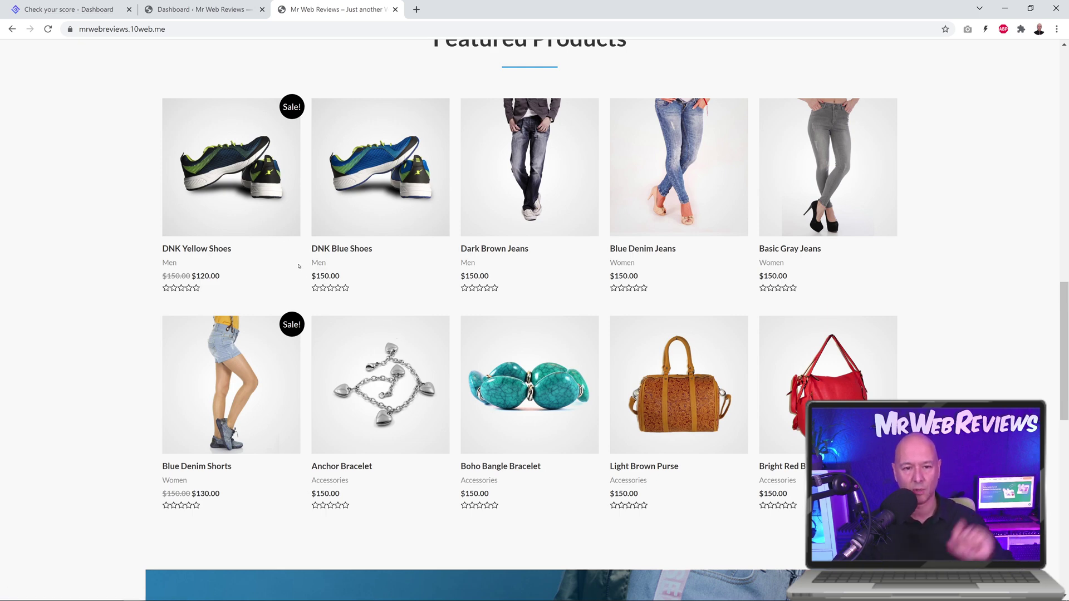
# - Open the Home front page from the WordPress site's page list for editing with Elementor
pyautogui.click(206, 10)
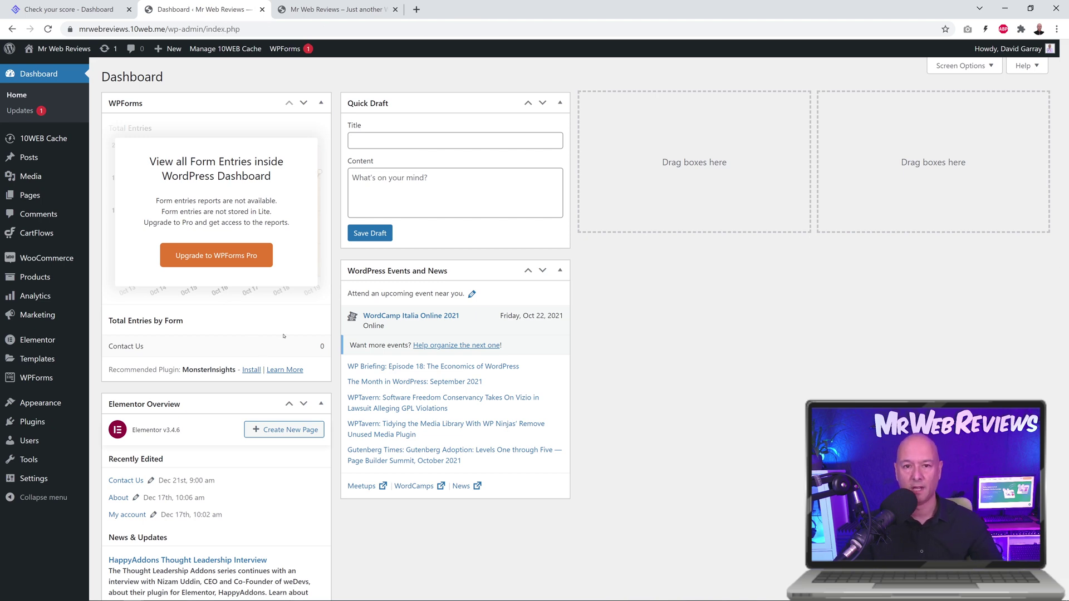
pyautogui.moveTo(31, 195)
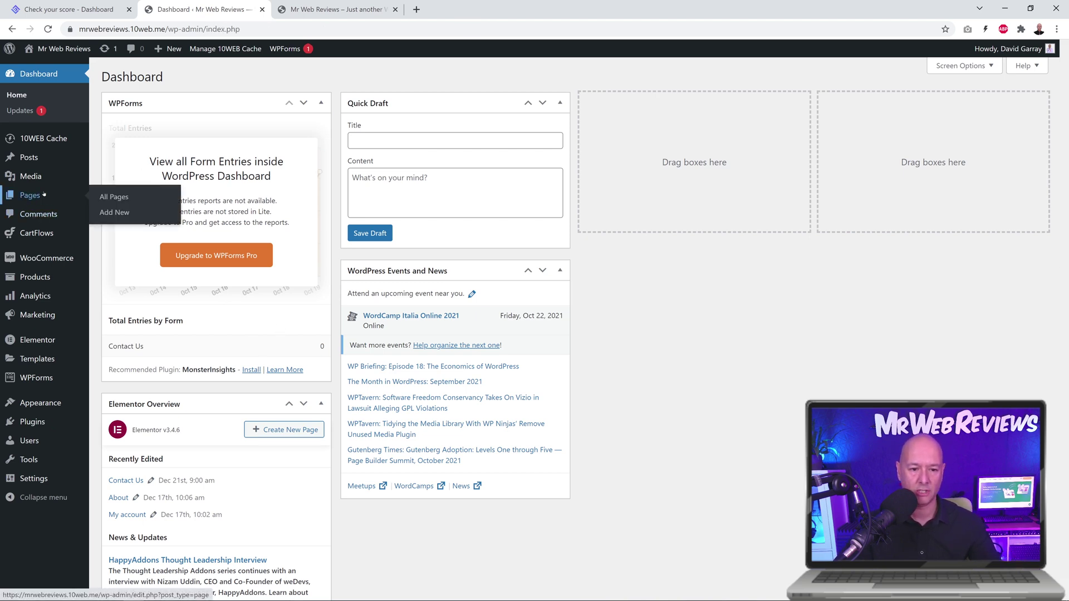
pyautogui.click(103, 197)
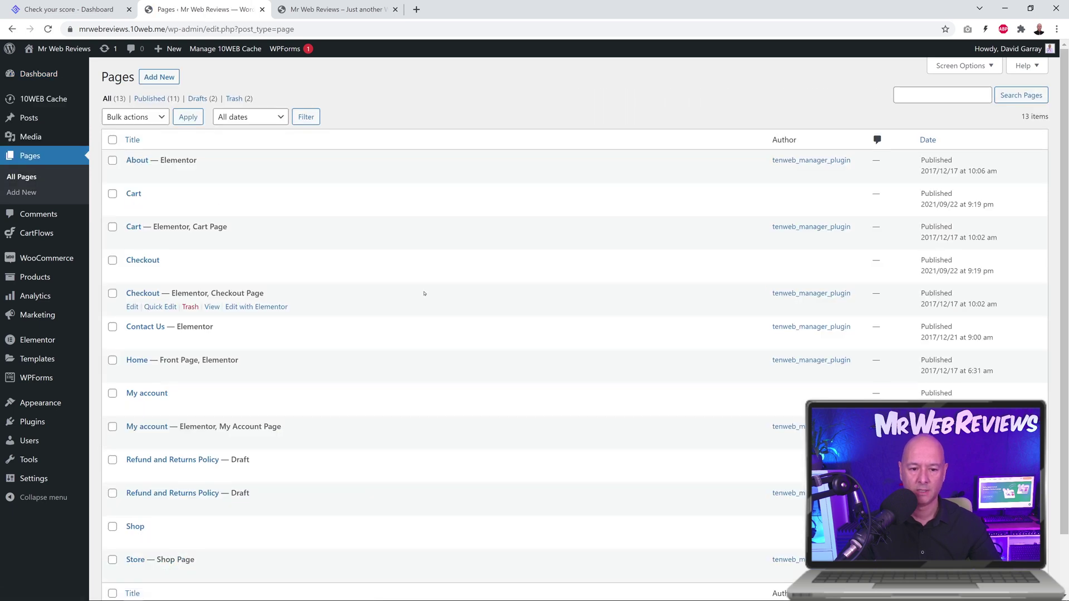
pyautogui.click(258, 374)
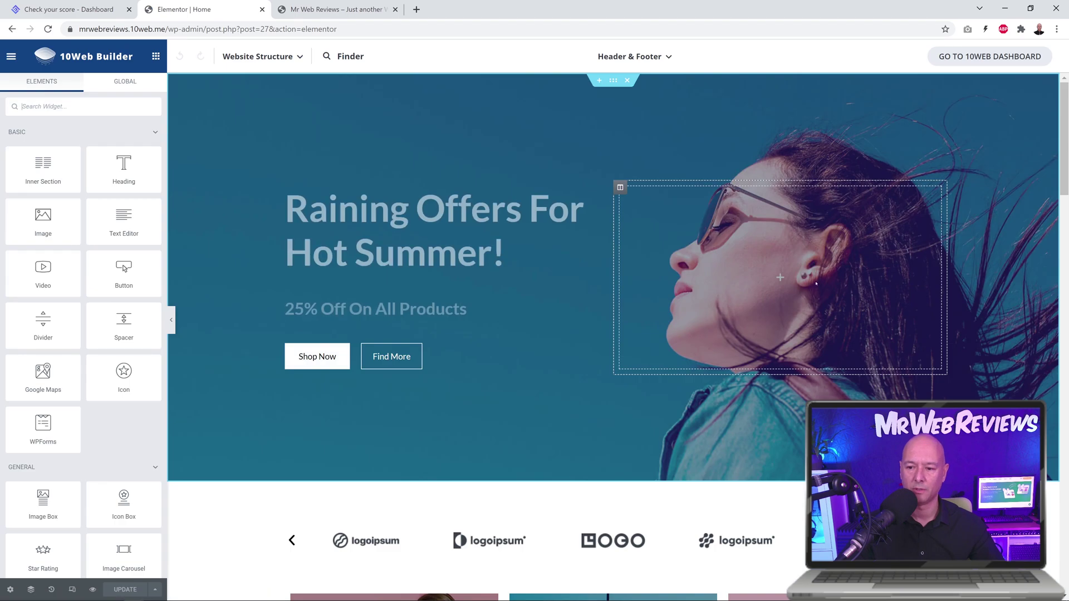
# - Examine the home page in the builder, from the hero through the repeated product grids to the Special Edition banner
pyautogui.scroll(-5, 917, 304)
pyautogui.scroll(-10, 917, 303)
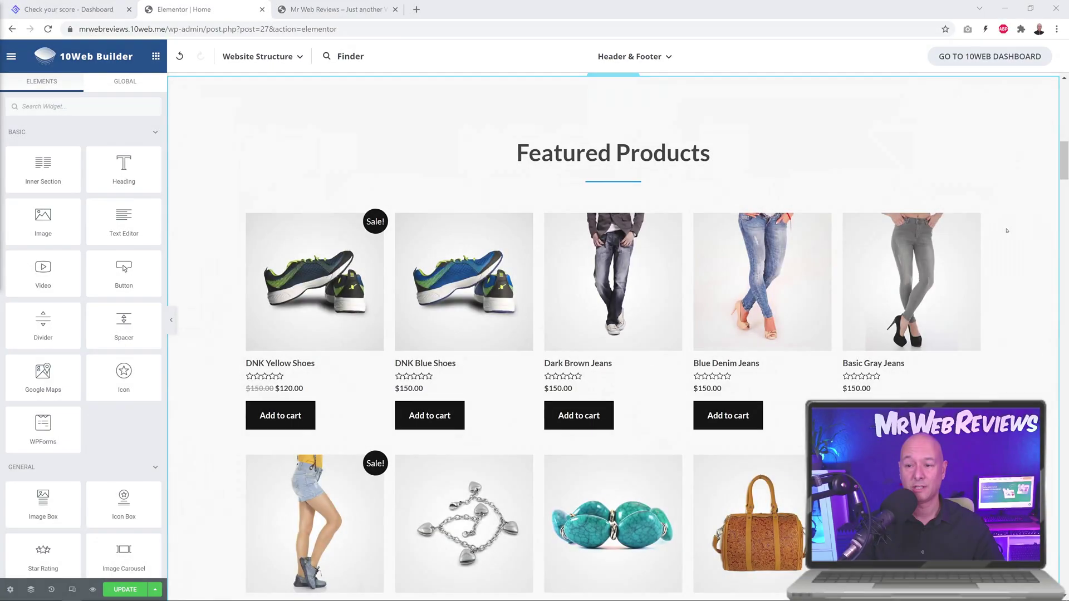
pyautogui.scroll(-8, 1004, 229)
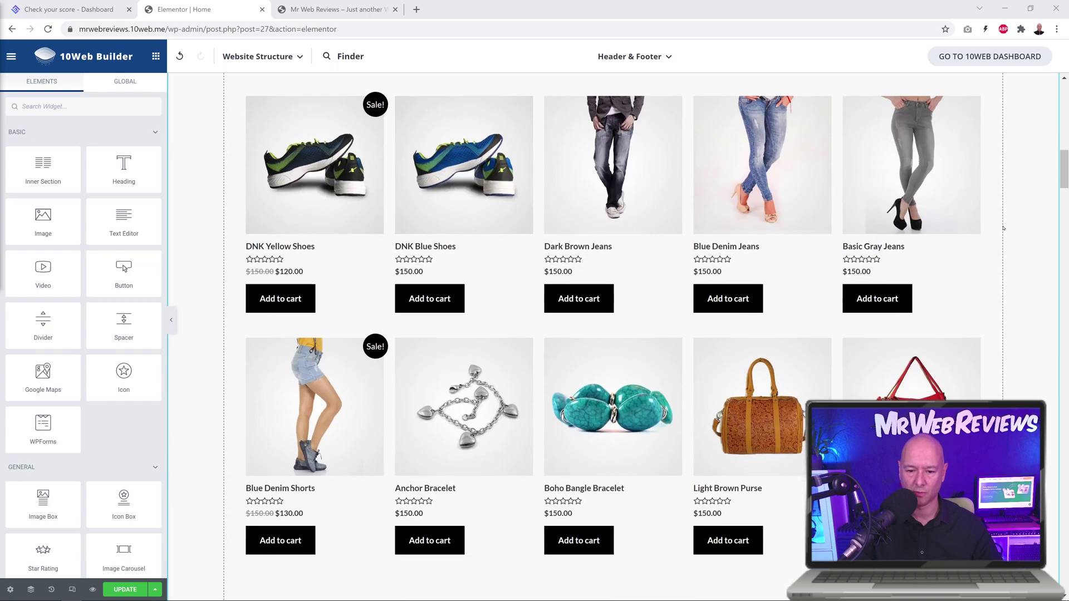
pyautogui.scroll(-15, 1003, 228)
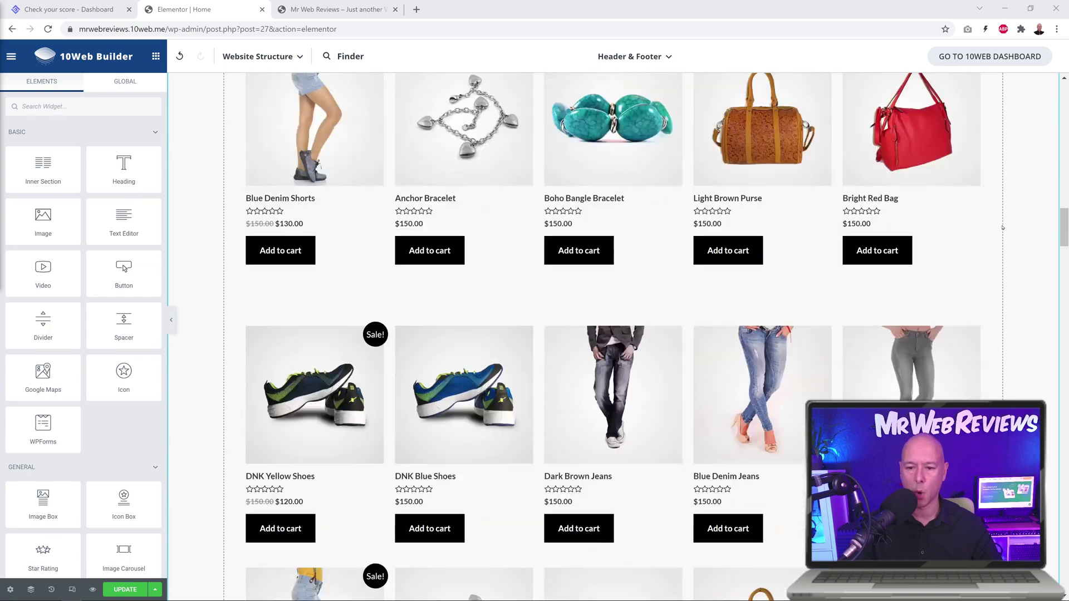
pyautogui.scroll(-15, 1003, 228)
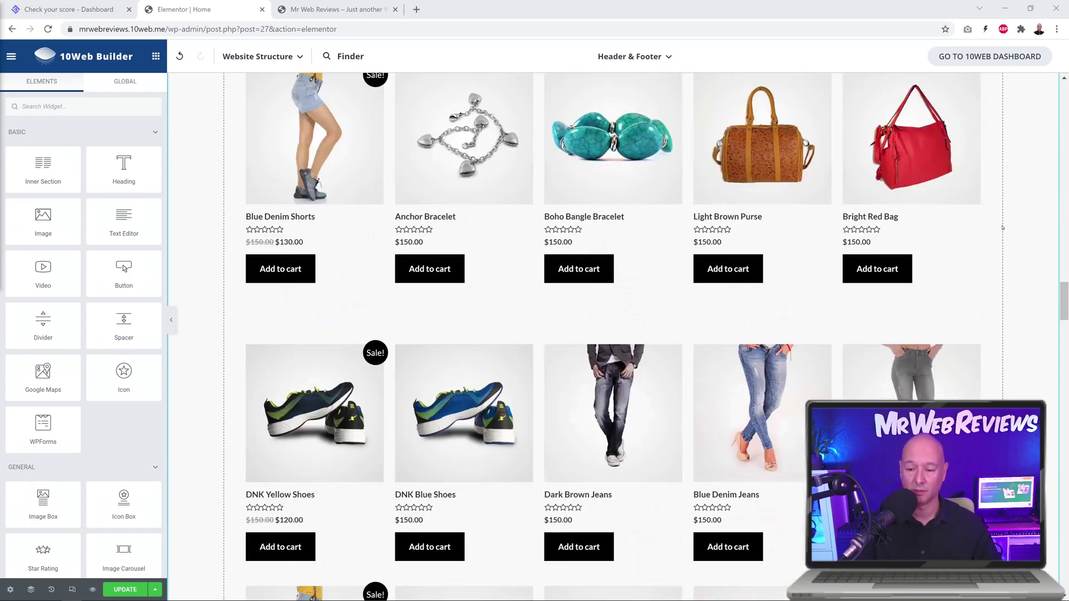
pyautogui.scroll(-15, 1003, 228)
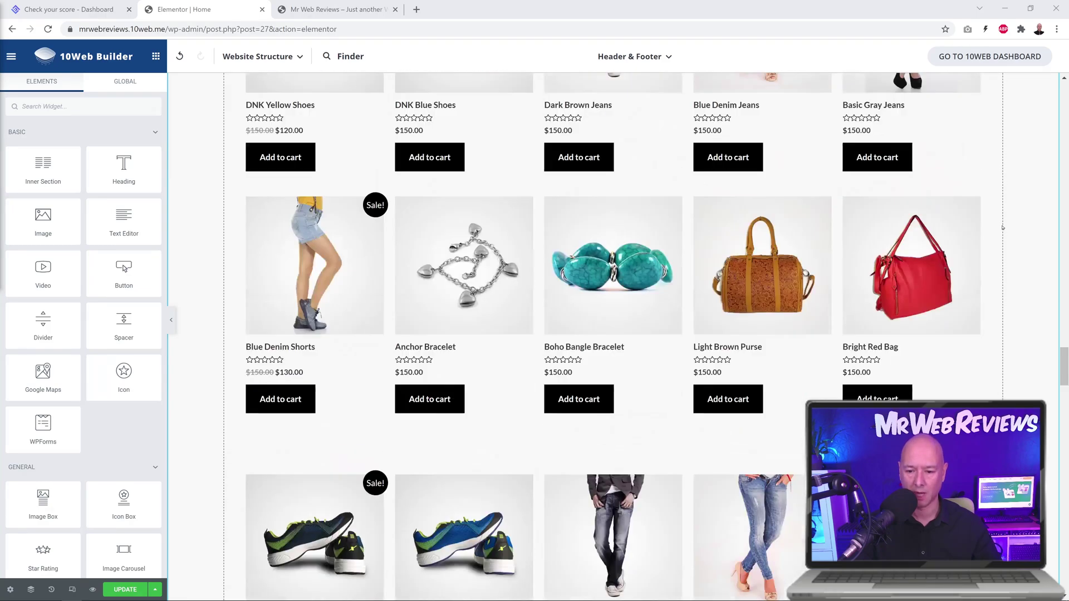
pyautogui.scroll(-15, 1003, 227)
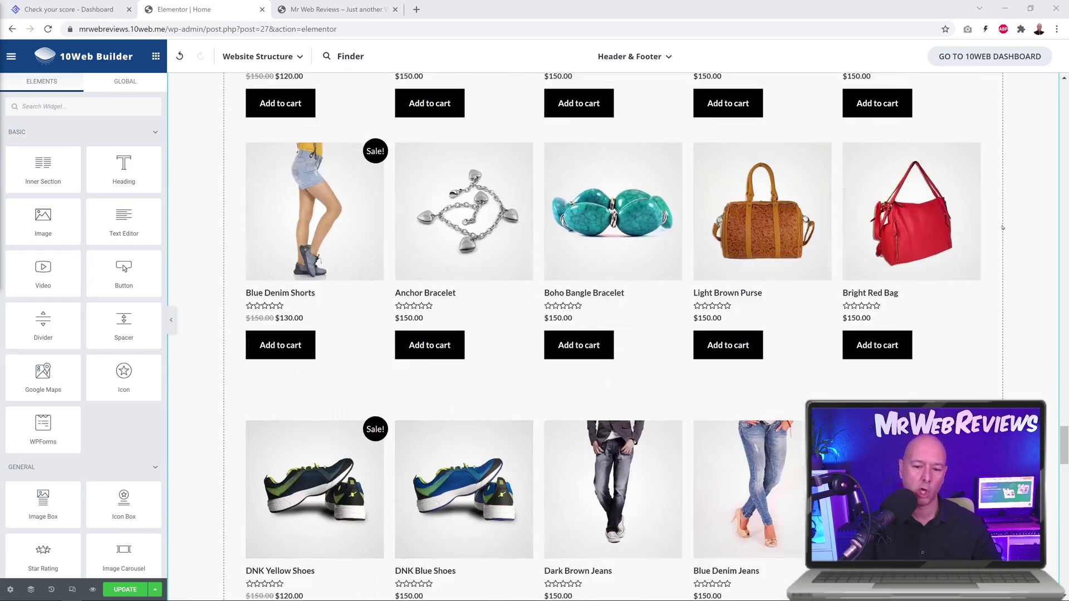
pyautogui.scroll(-15, 1002, 227)
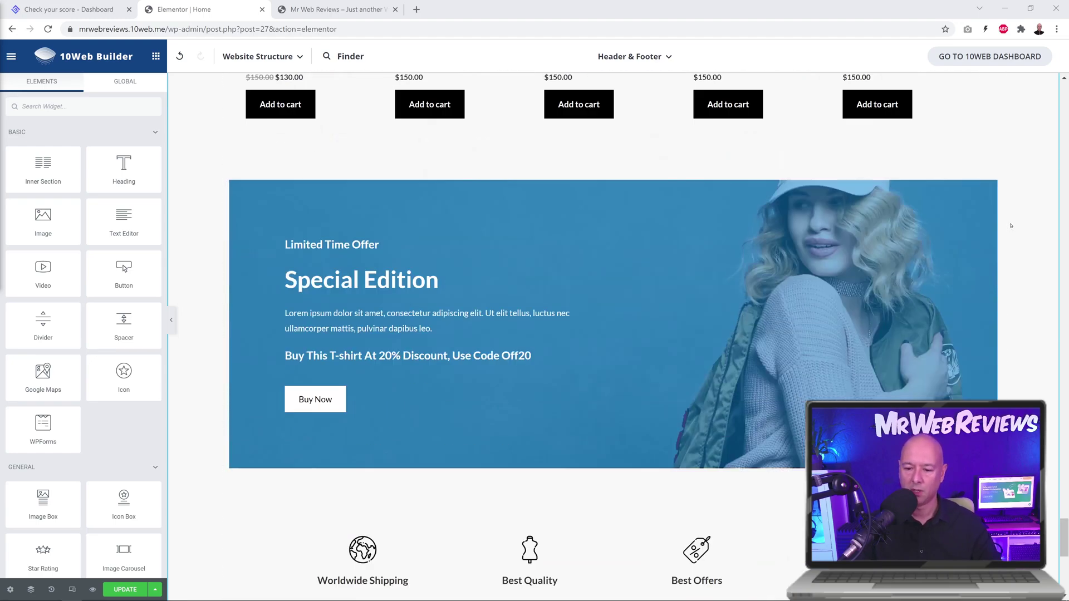
pyautogui.scroll(-5, 1011, 225)
pyautogui.scroll(6, 1011, 226)
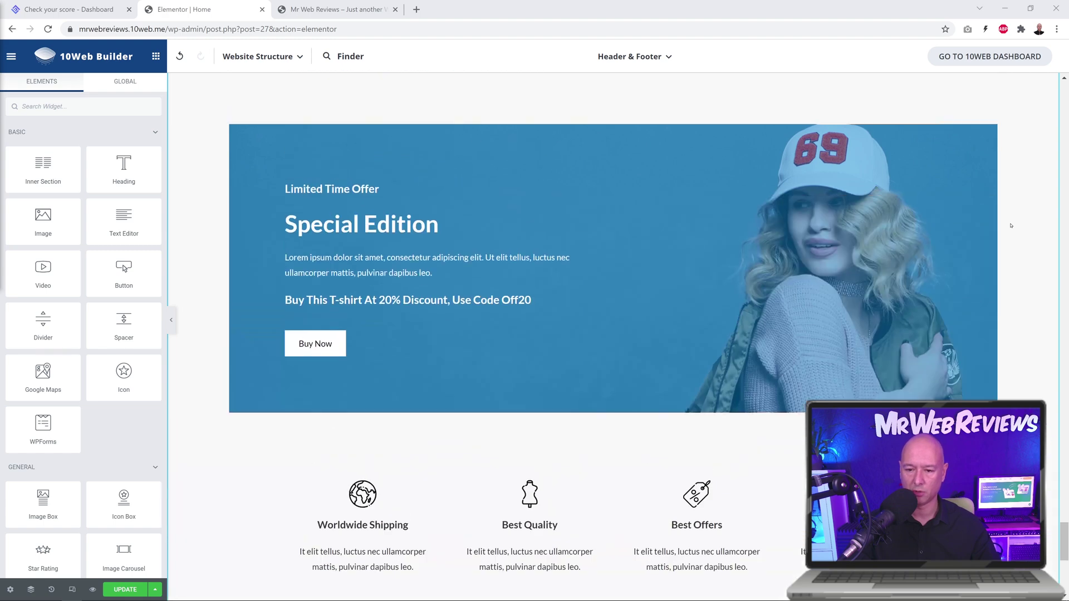
# - Duplicate the Special Edition banner's inner section four times, check the copies down the page, and update the home page
pyautogui.rightClick(607, 233)
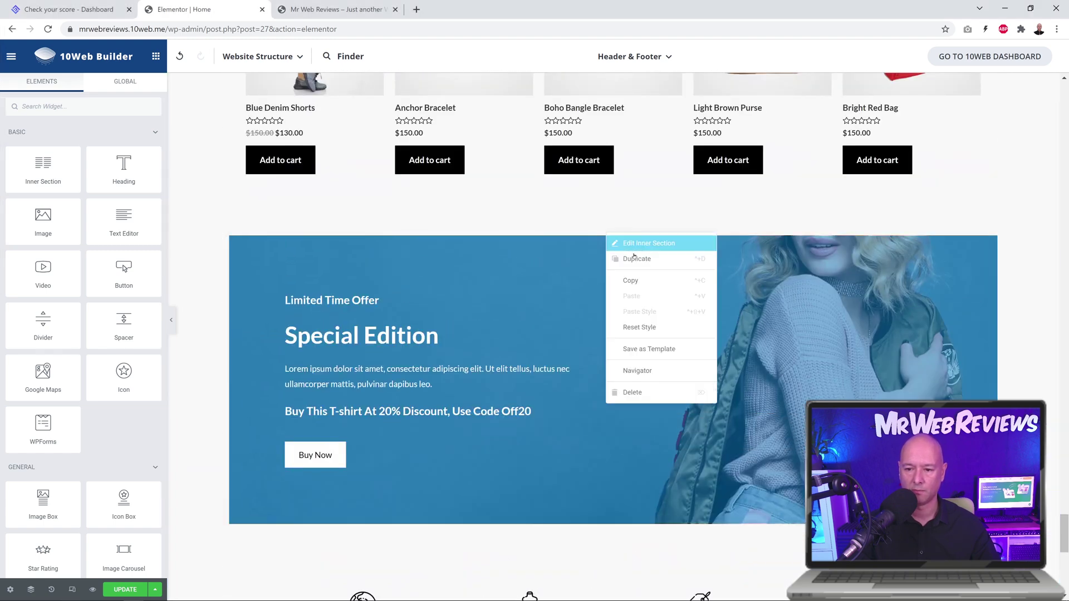
pyautogui.click(623, 249)
pyautogui.rightClick(607, 234)
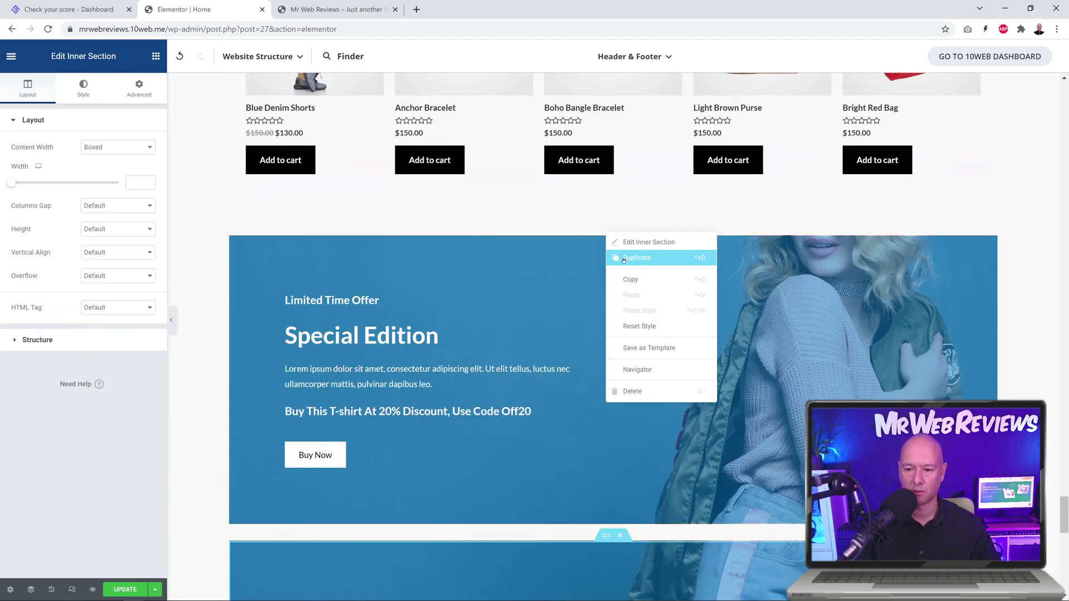
pyautogui.click(610, 243)
pyautogui.rightClick(608, 233)
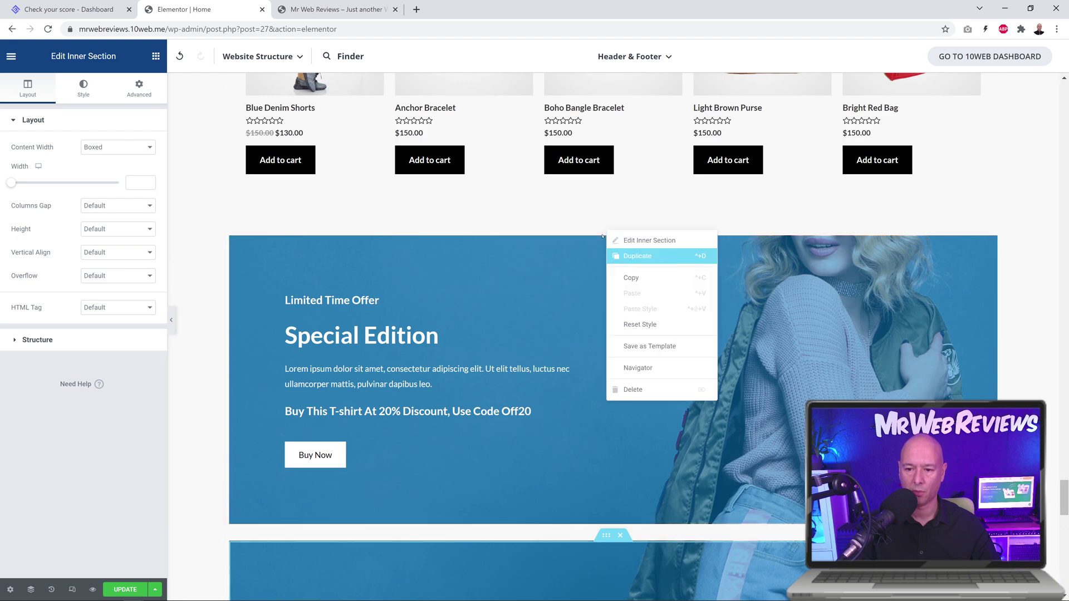
pyautogui.click(603, 235)
pyautogui.rightClick(604, 233)
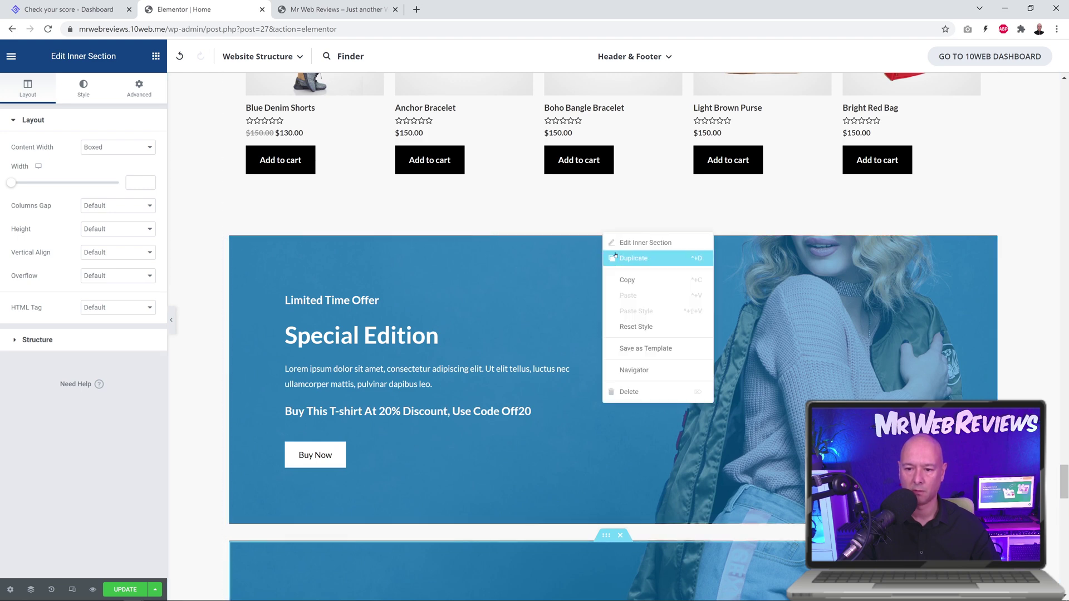
pyautogui.click(633, 257)
pyautogui.scroll(-3, 938, 322)
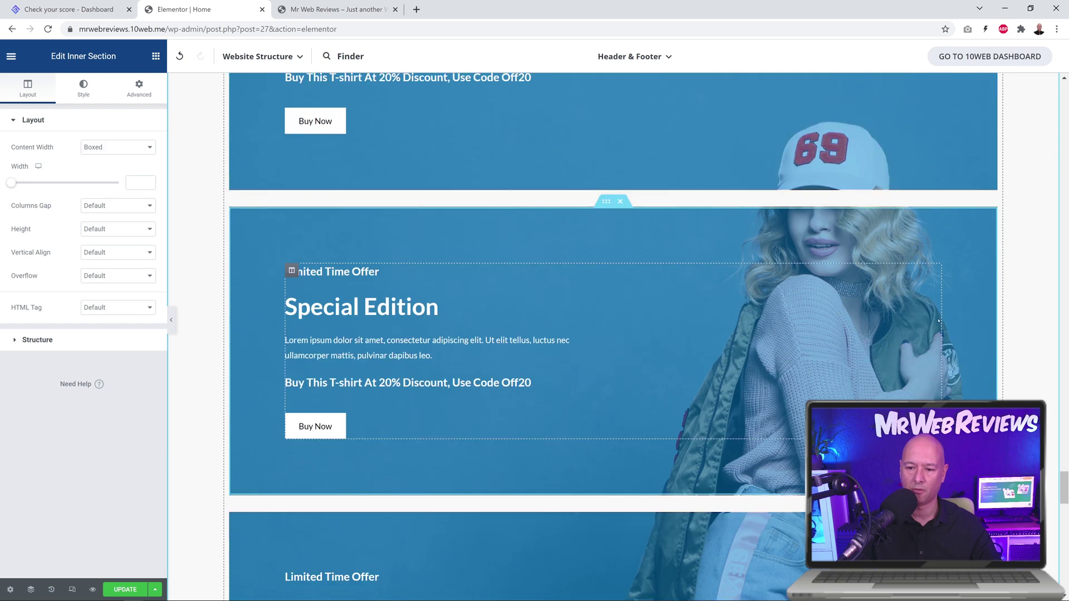
pyautogui.scroll(-5, 937, 322)
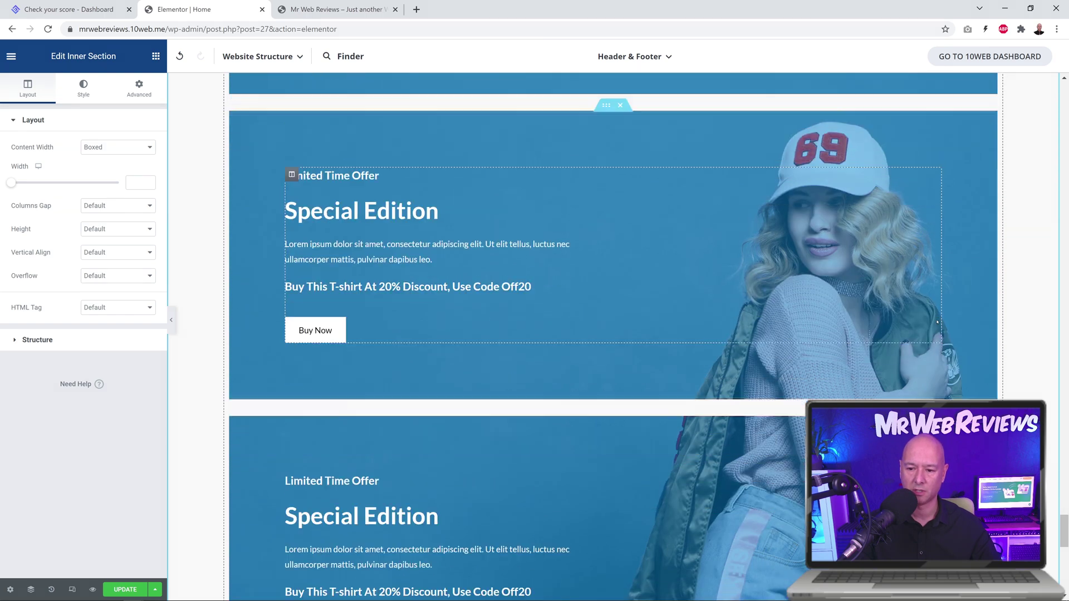
pyautogui.scroll(-5, 938, 322)
pyautogui.moveTo(1062, 564); pyautogui.dragTo(1063, 89)
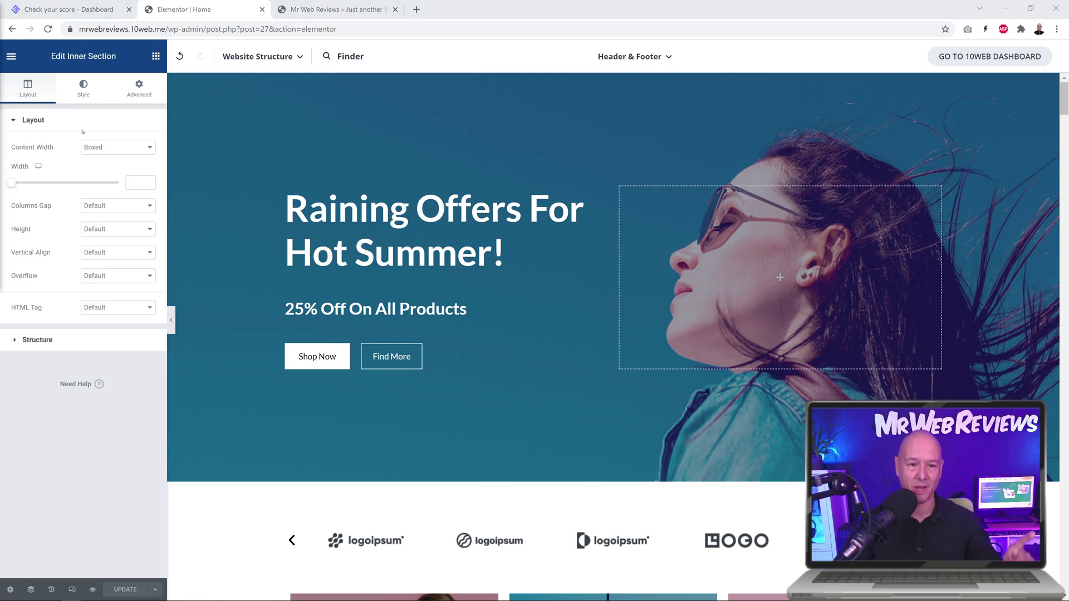
# - Switch to the 10Web dashboard and rerun the PageSpeed test for the extended site
pyautogui.click(70, 11)
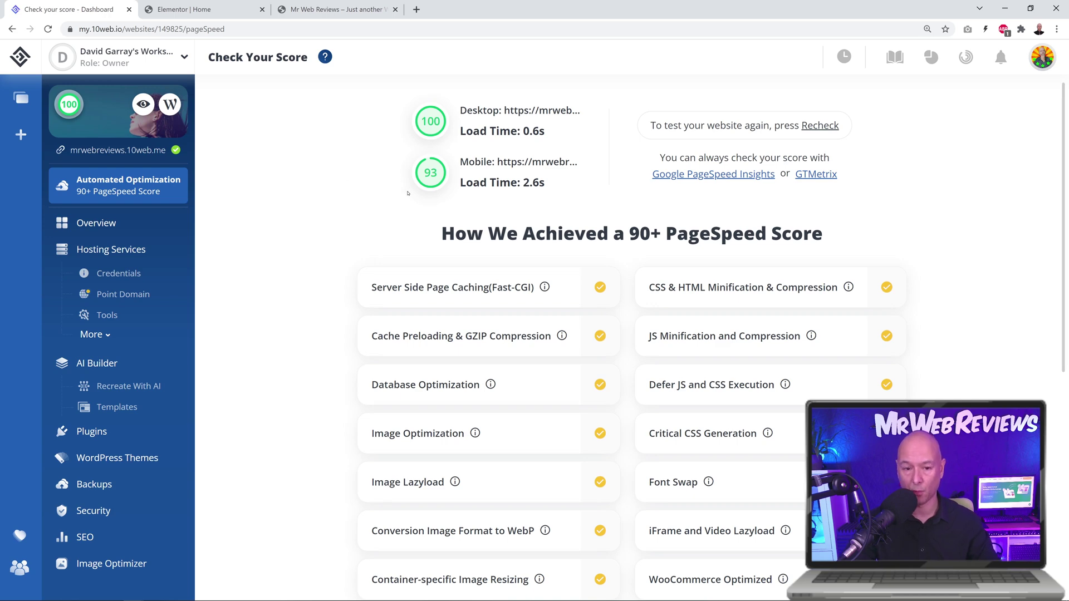
pyautogui.click(821, 126)
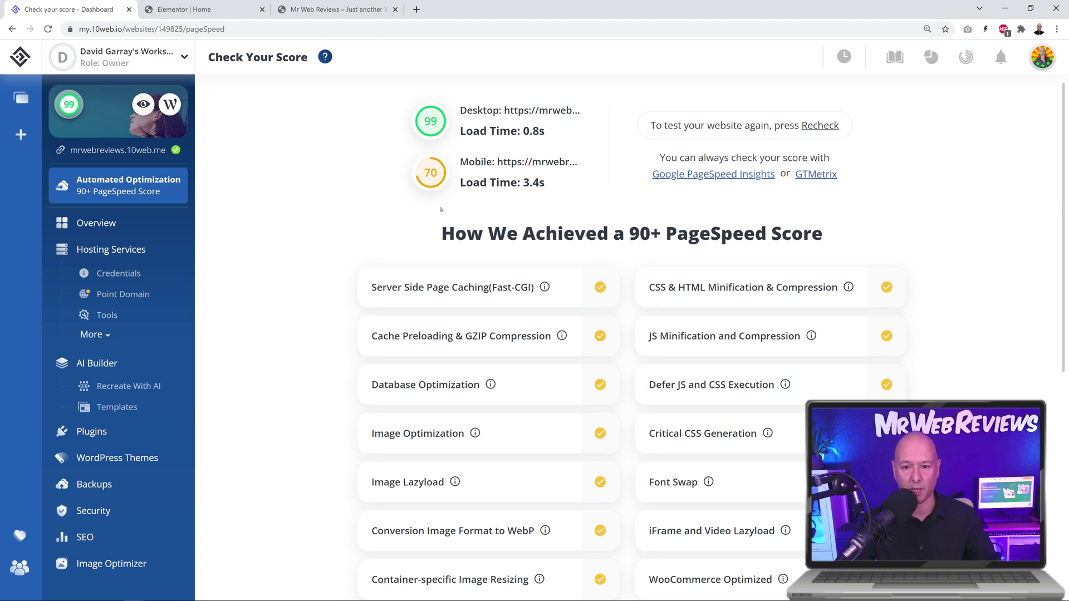
# - Reload the live store's homepage and view the hero banner, logo carousel and sections just below
pyautogui.click(327, 10)
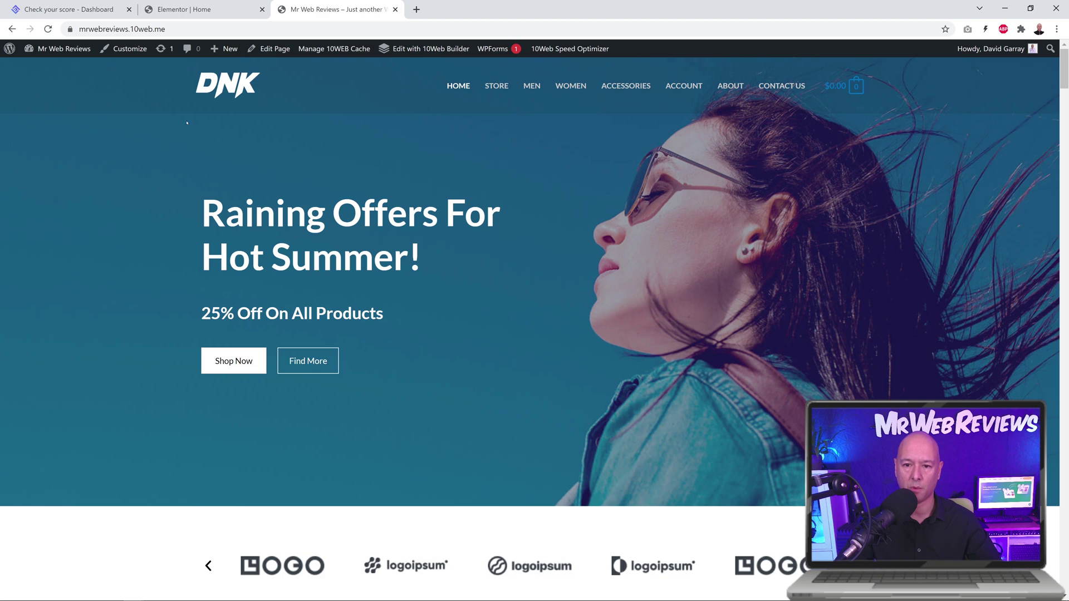
pyautogui.click(49, 30)
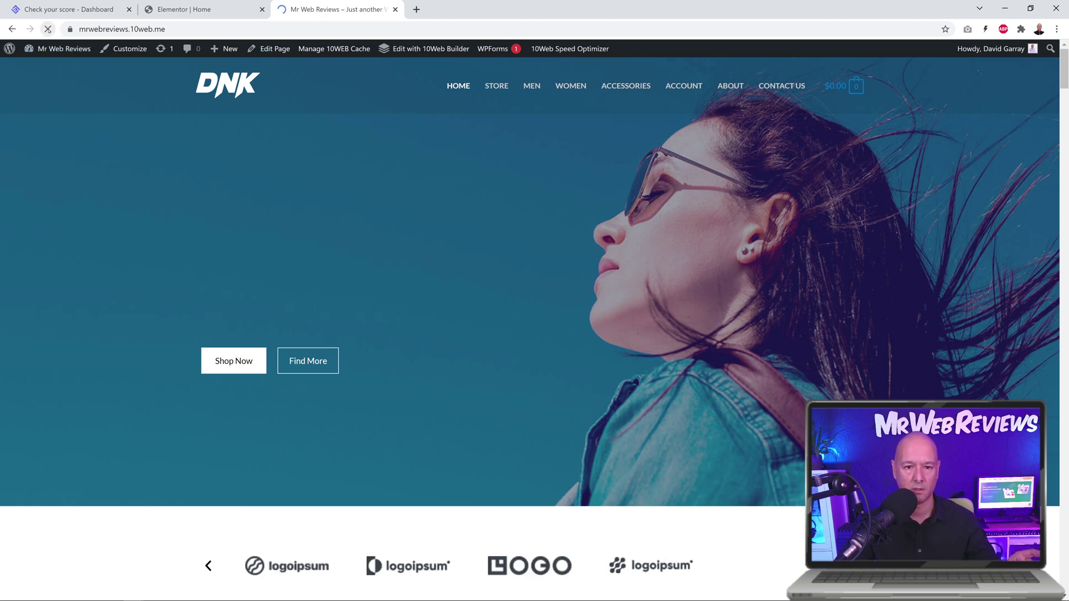
pyautogui.scroll(-7, 96, 233)
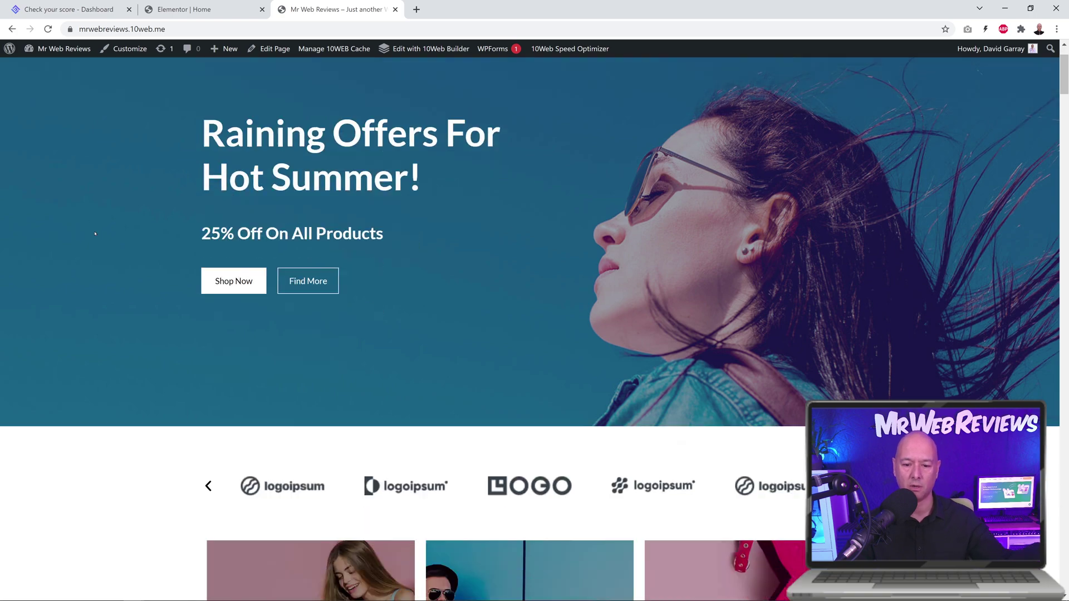
pyautogui.scroll(-4, 95, 233)
pyautogui.scroll(11, 95, 233)
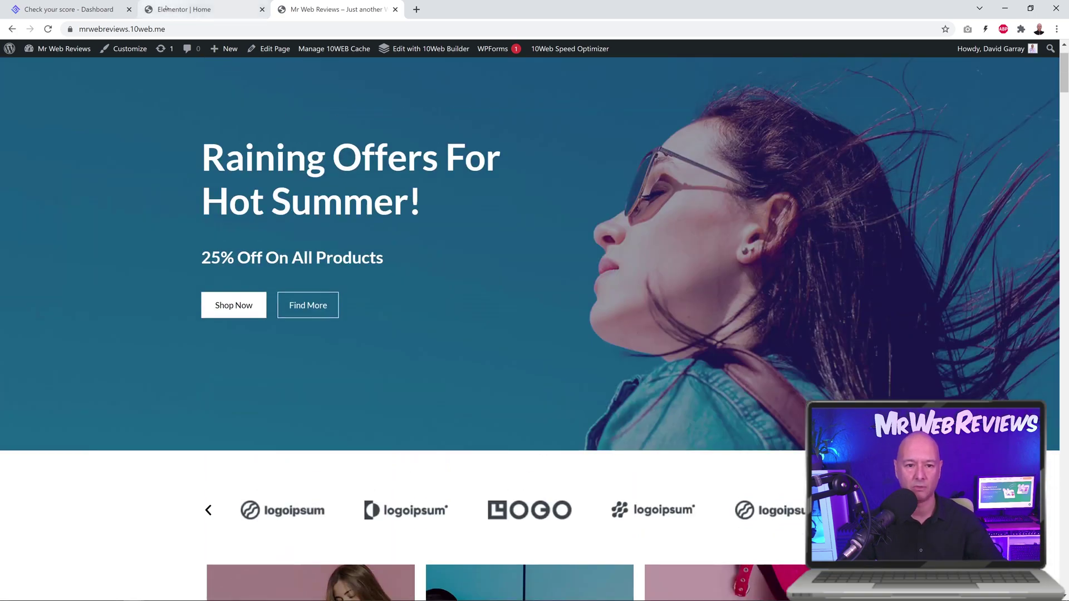
# - Return to the 10Web dashboard's score page and examine the optimizations listed under How We Achieved a 90+ PageSpeed Score
pyautogui.click(184, 9)
pyautogui.click(69, 9)
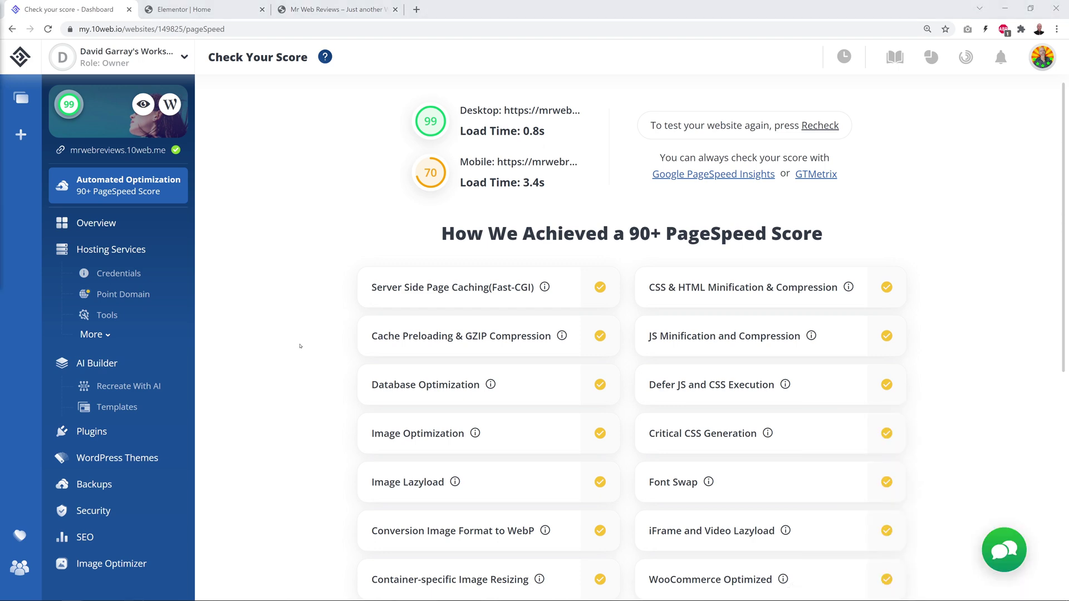
pyautogui.scroll(-4, 302, 309)
pyautogui.scroll(4, 510, 325)
pyautogui.moveTo(1062, 260); pyautogui.dragTo(1066, 329)
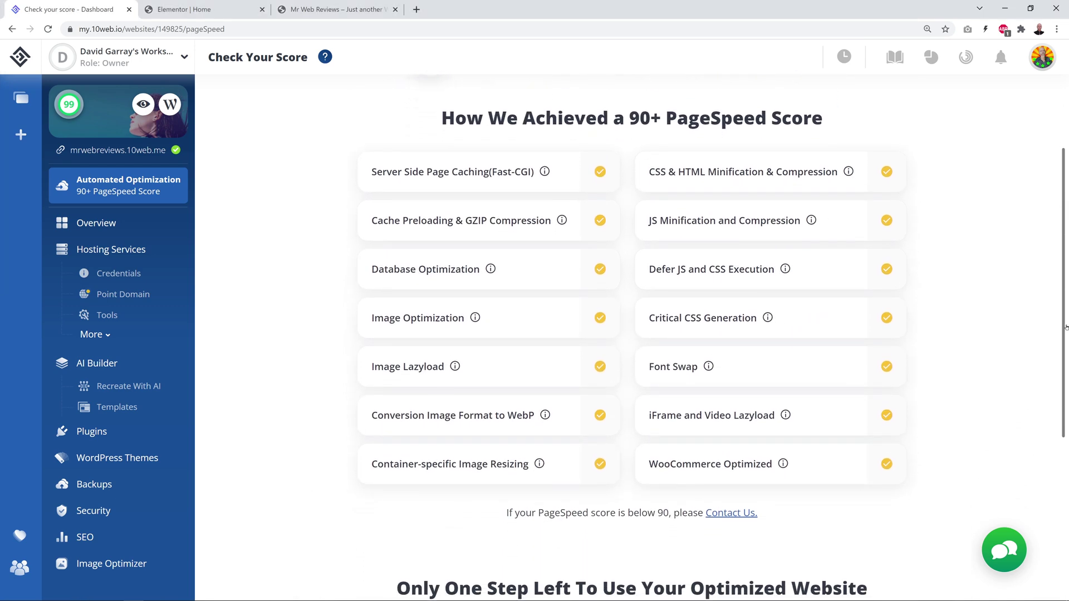